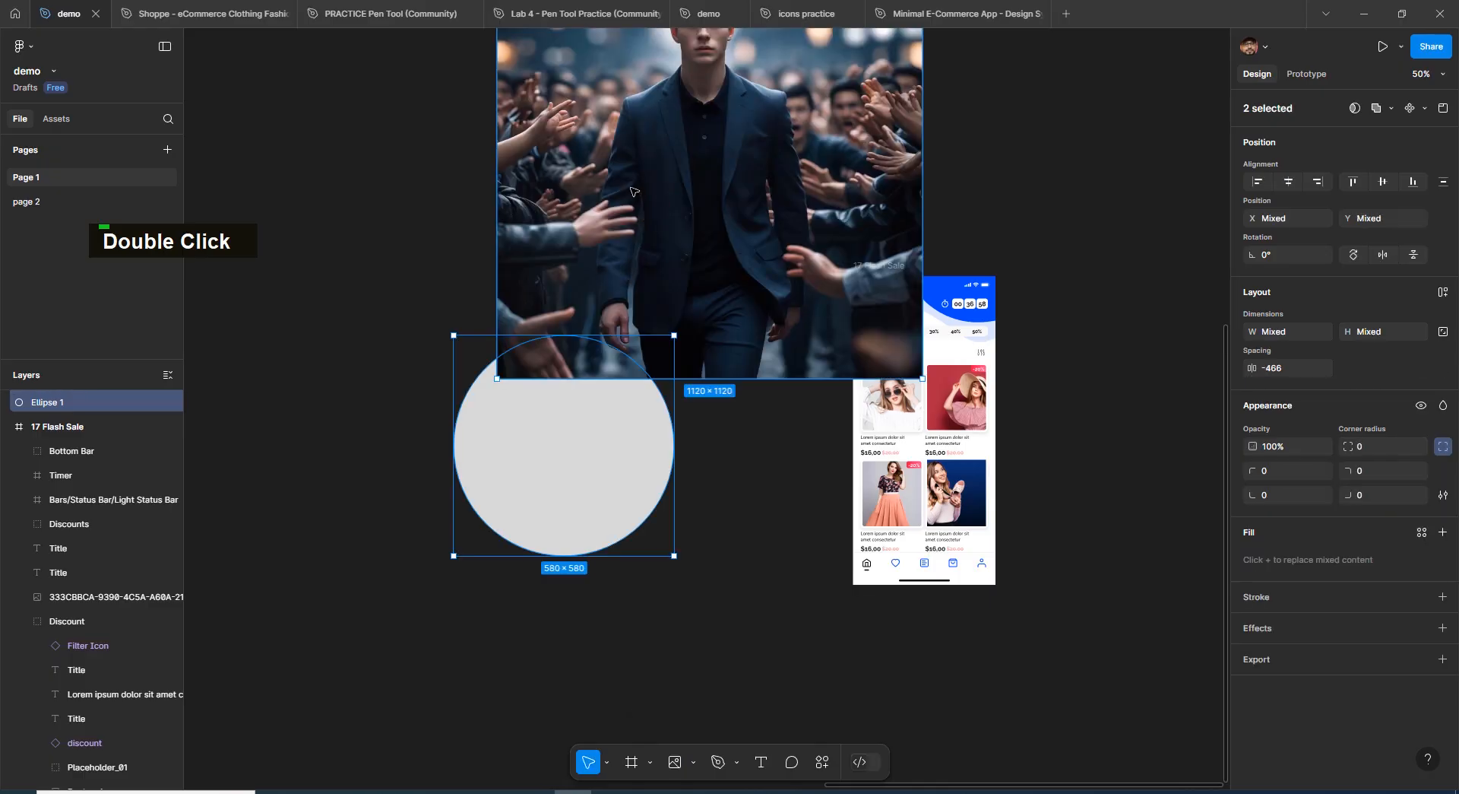
# Scale the young man's photo down to 546 × 546 and place it overlapping the upper part of the grey circle.
pyautogui.moveTo(717, 152); pyautogui.dragTo(712, 317)
pyautogui.moveTo(918, 119); pyautogui.dragTo(699, 336)
pyautogui.moveTo(663, 434); pyautogui.dragTo(697, 480)
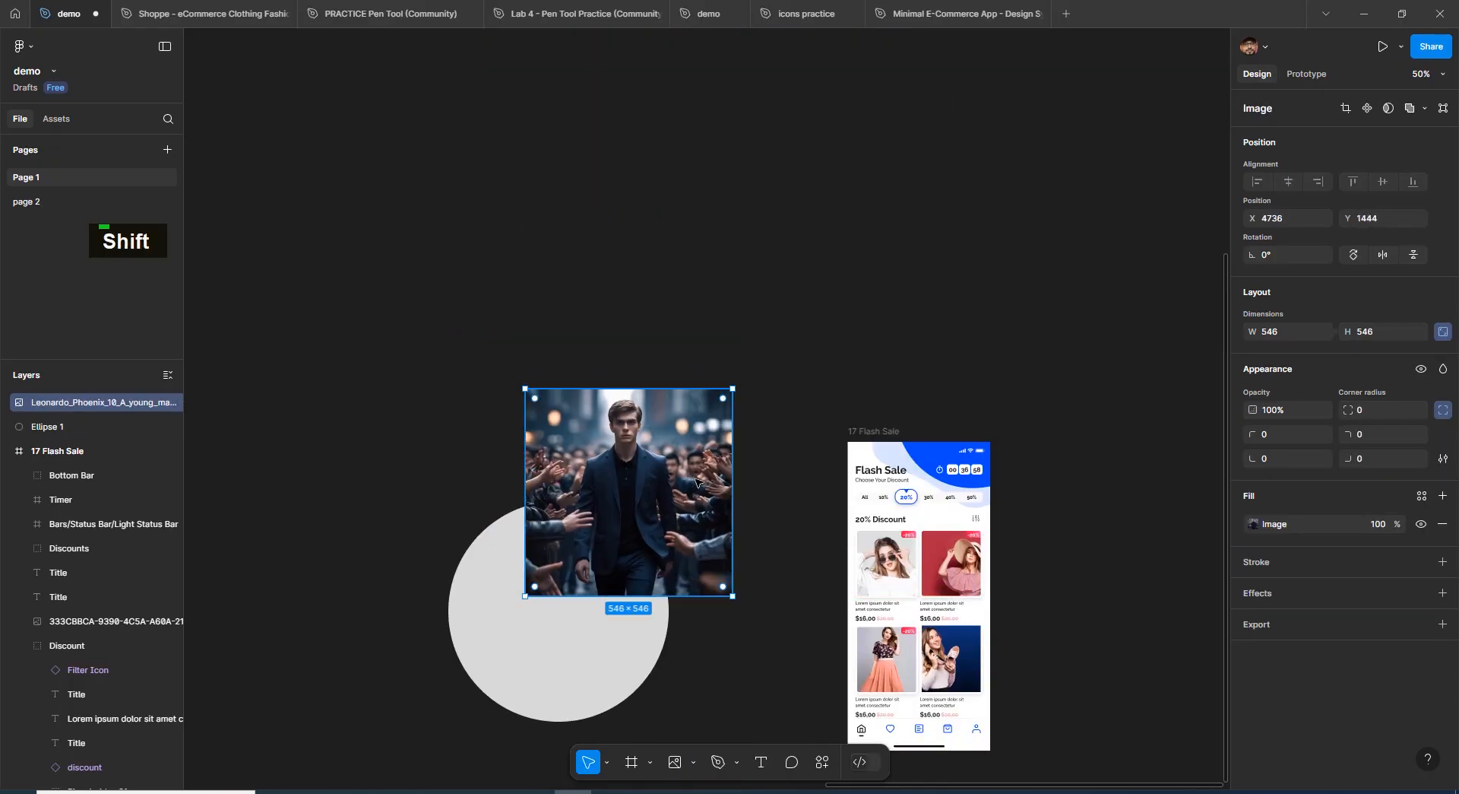
# Mask the photo with the circle and move the circular mask so that it frames the man.
pyautogui.keyDown('shift'); pyautogui.click(492, 625); pyautogui.keyUp('shift')
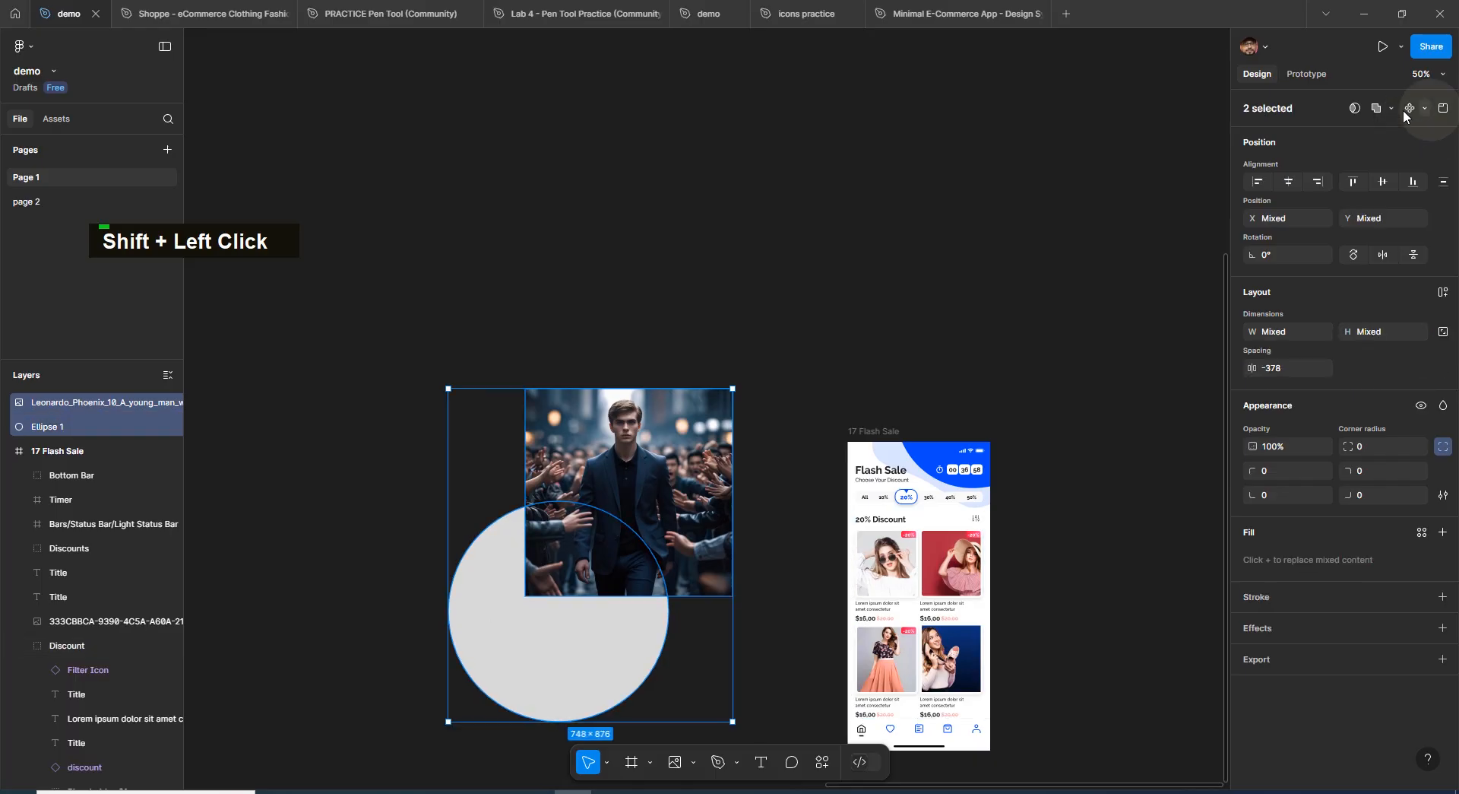
pyautogui.click(1355, 108)
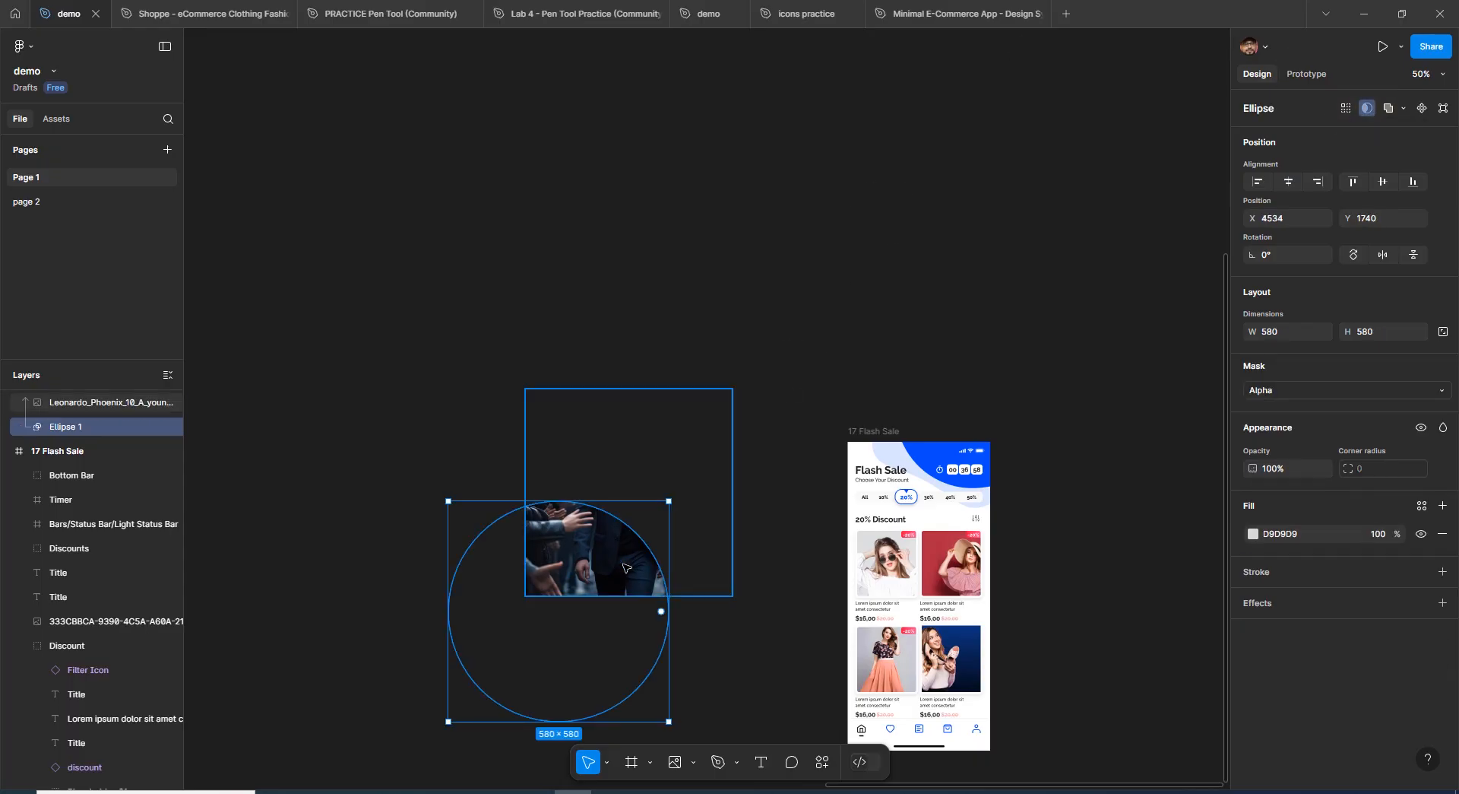
pyautogui.moveTo(621, 547); pyautogui.dragTo(662, 477)
pyautogui.press('Escape')
pyautogui.click(686, 453)
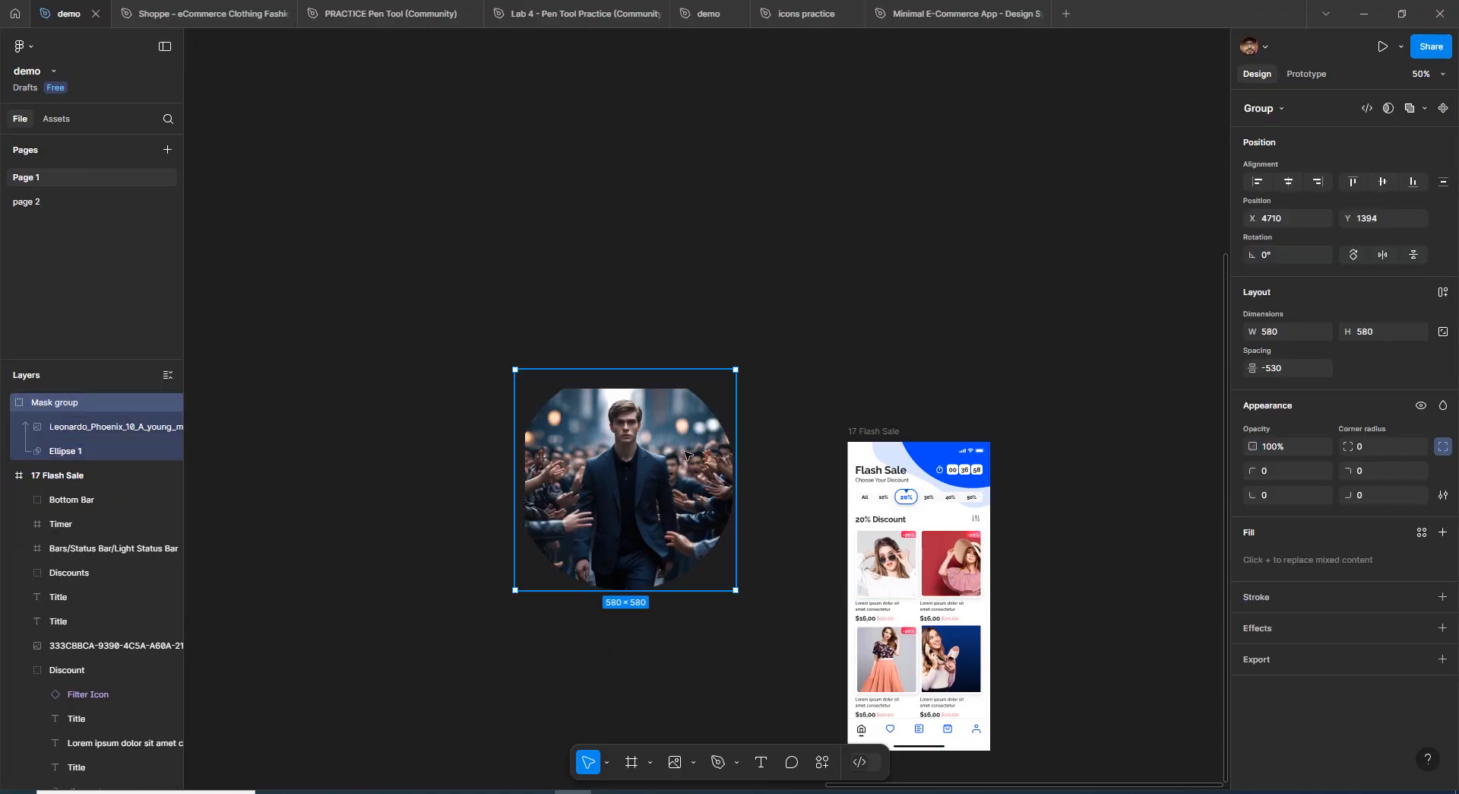
# Move the contents of the mask group aside, and reposition only the photo inside the circular mask.
pyautogui.press('Return')
pyautogui.moveTo(671, 481)
pyautogui.mouseDown()
pyautogui.moveTo(678, 382)
pyautogui.moveTo(607, 372)
pyautogui.moveTo(728, 520)
pyautogui.moveTo(673, 482)
pyautogui.mouseUp()
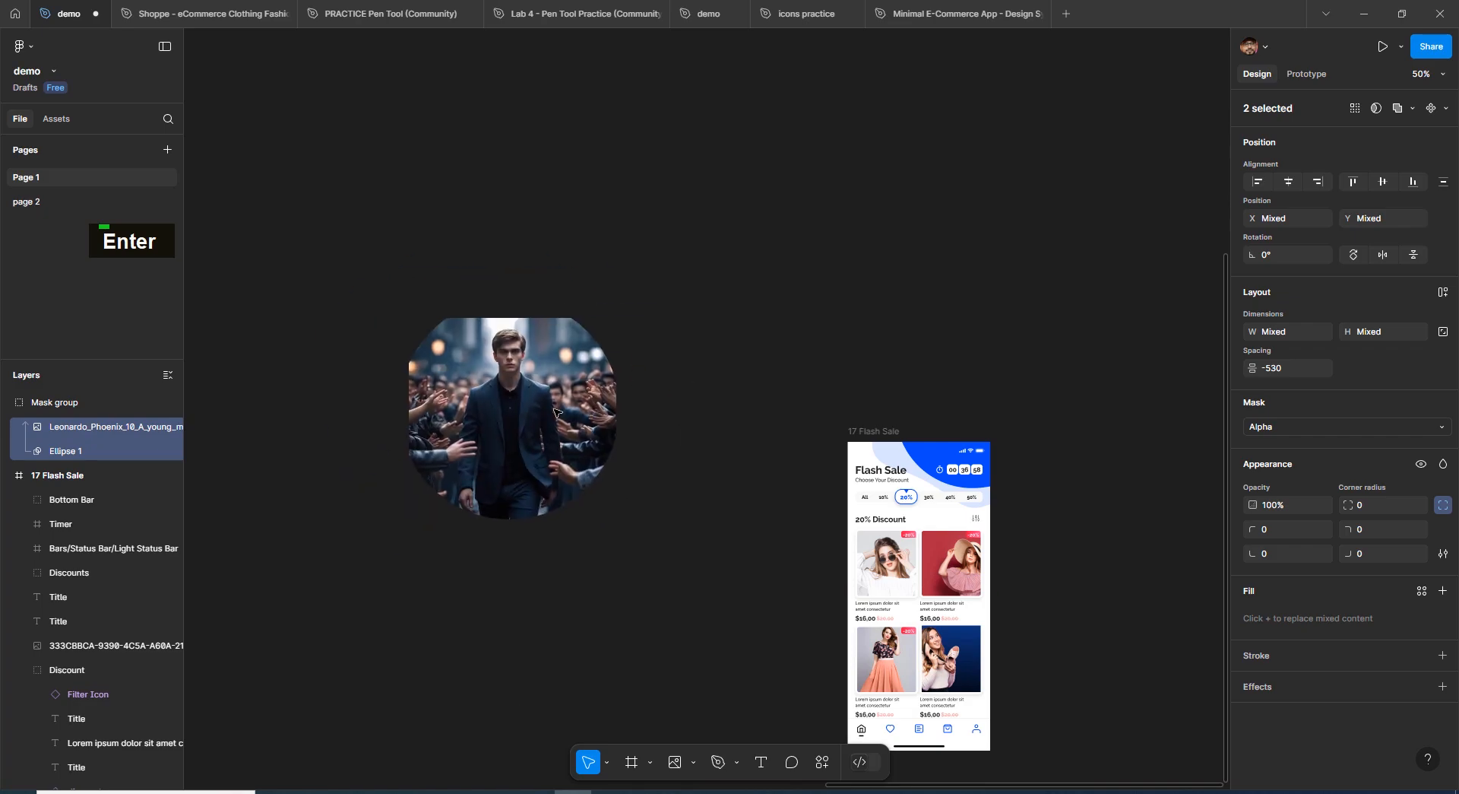
pyautogui.doubleClick(498, 393)
pyautogui.moveTo(521, 363)
pyautogui.mouseDown()
pyautogui.moveTo(529, 354)
pyautogui.moveTo(529, 394)
pyautogui.moveTo(516, 375)
pyautogui.mouseUp()
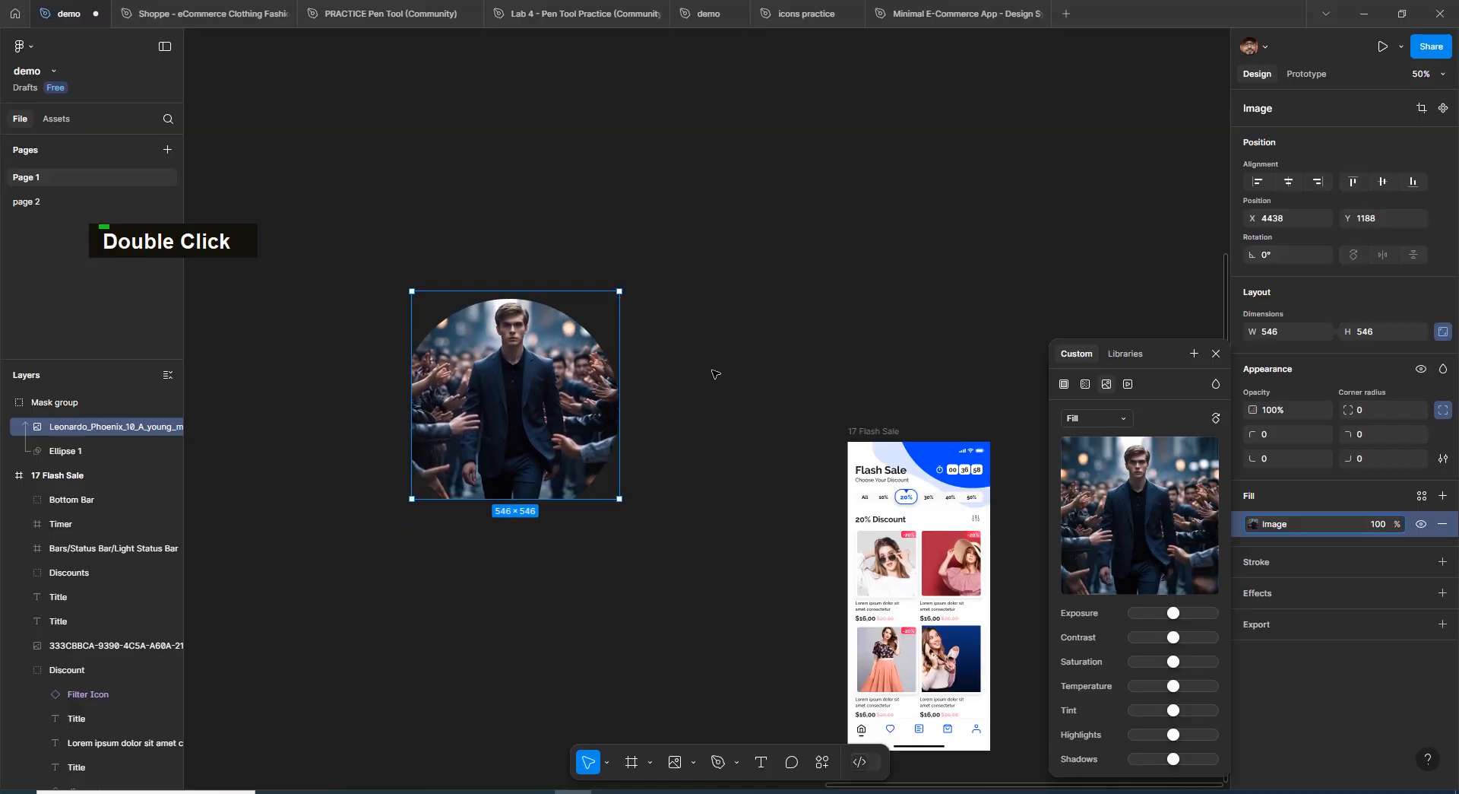
pyautogui.scroll(1, 413, 556)
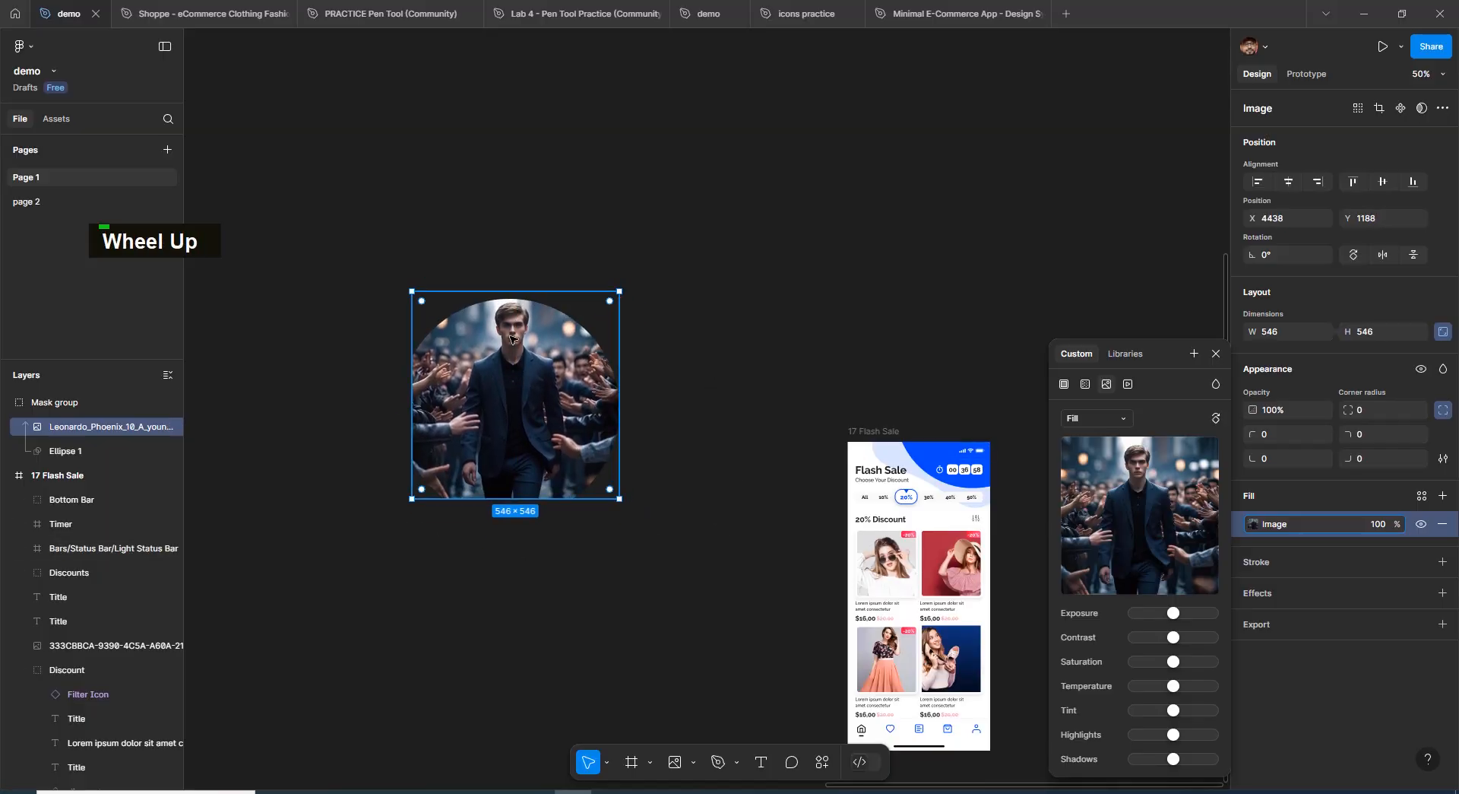
pyautogui.moveTo(508, 343); pyautogui.dragTo(524, 378)
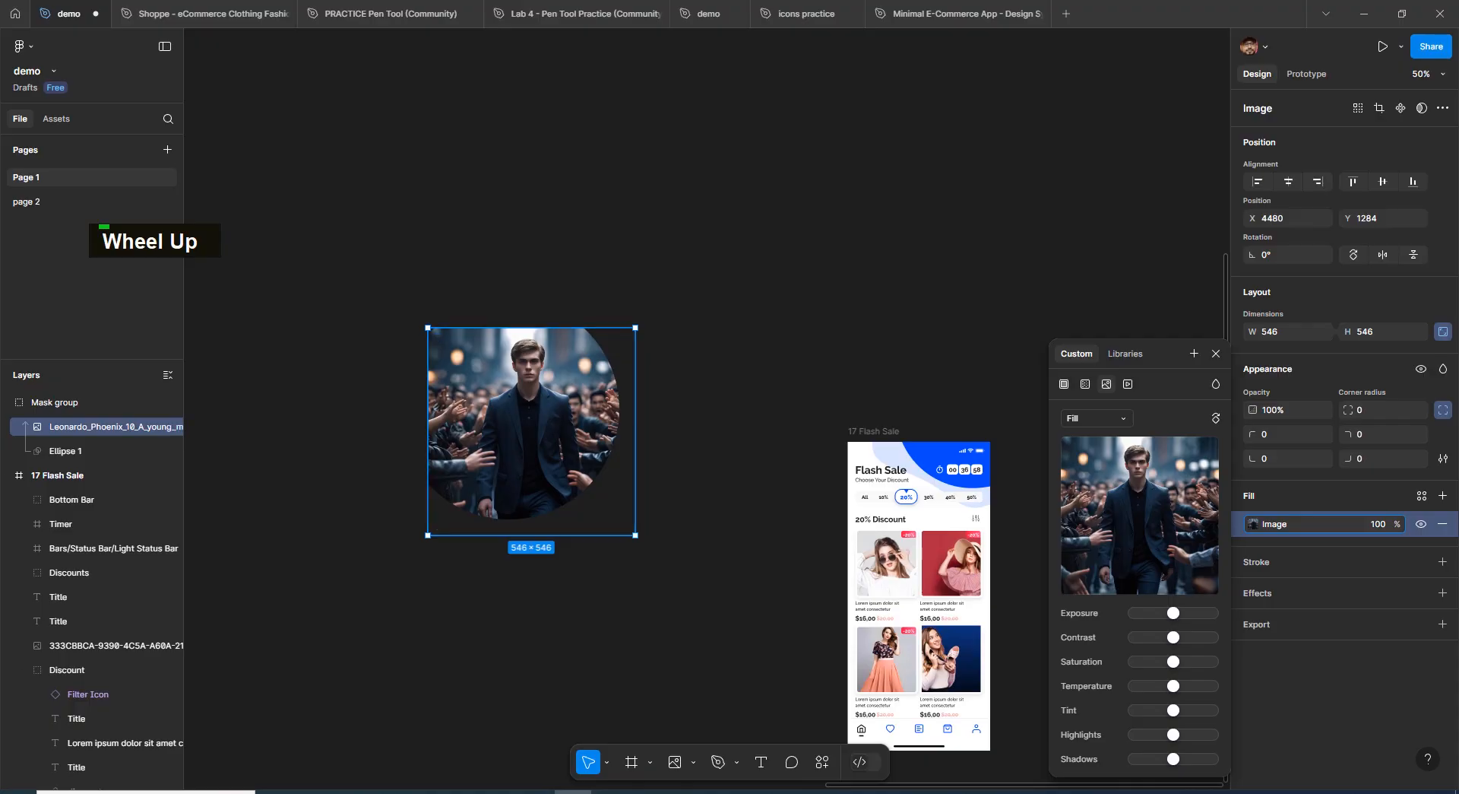
# Move the whole mask group to the right, and shift only its Ellipse 1 mask to frame the photo again.
pyautogui.click(45, 402)
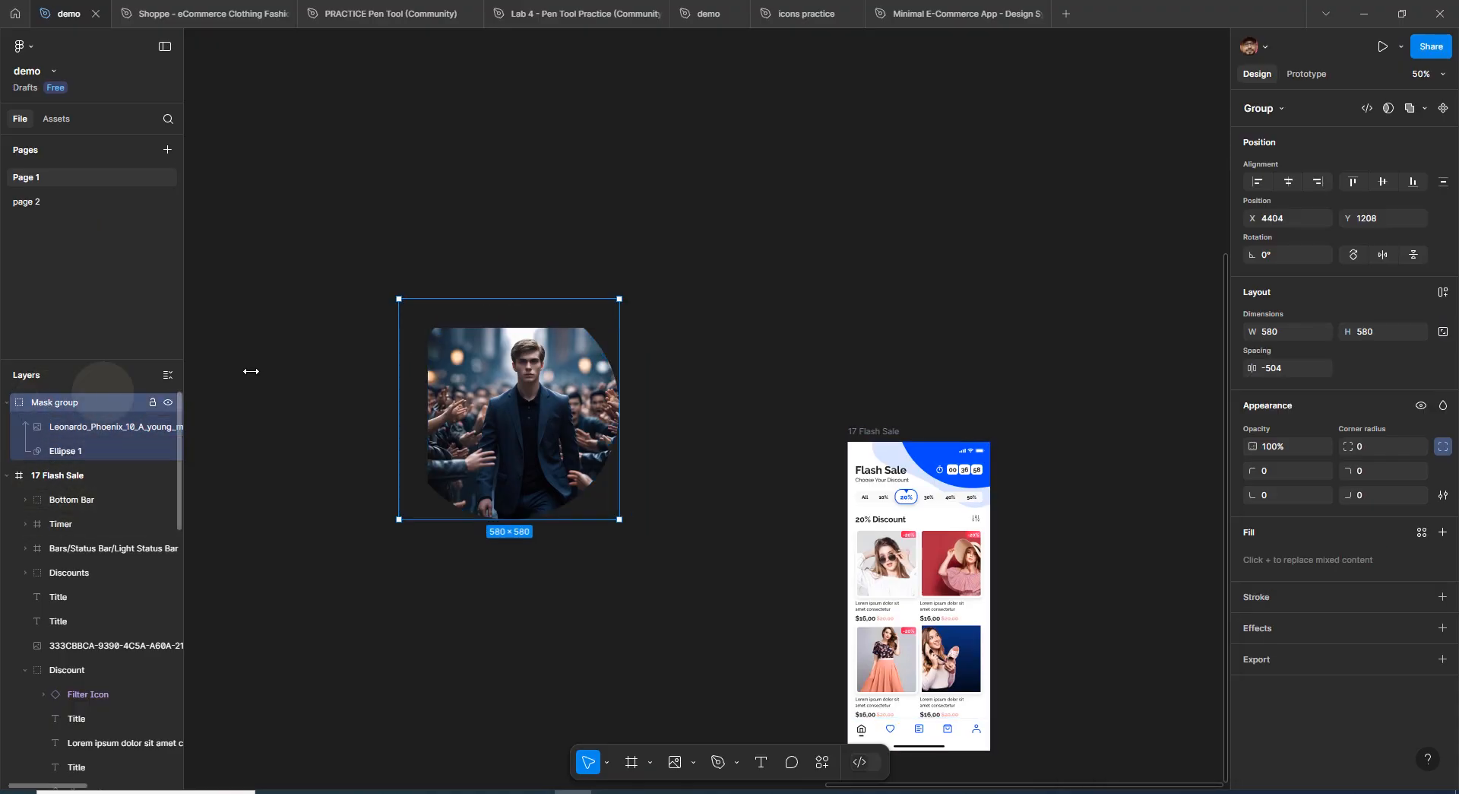
pyautogui.moveTo(505, 344); pyautogui.dragTo(600, 372)
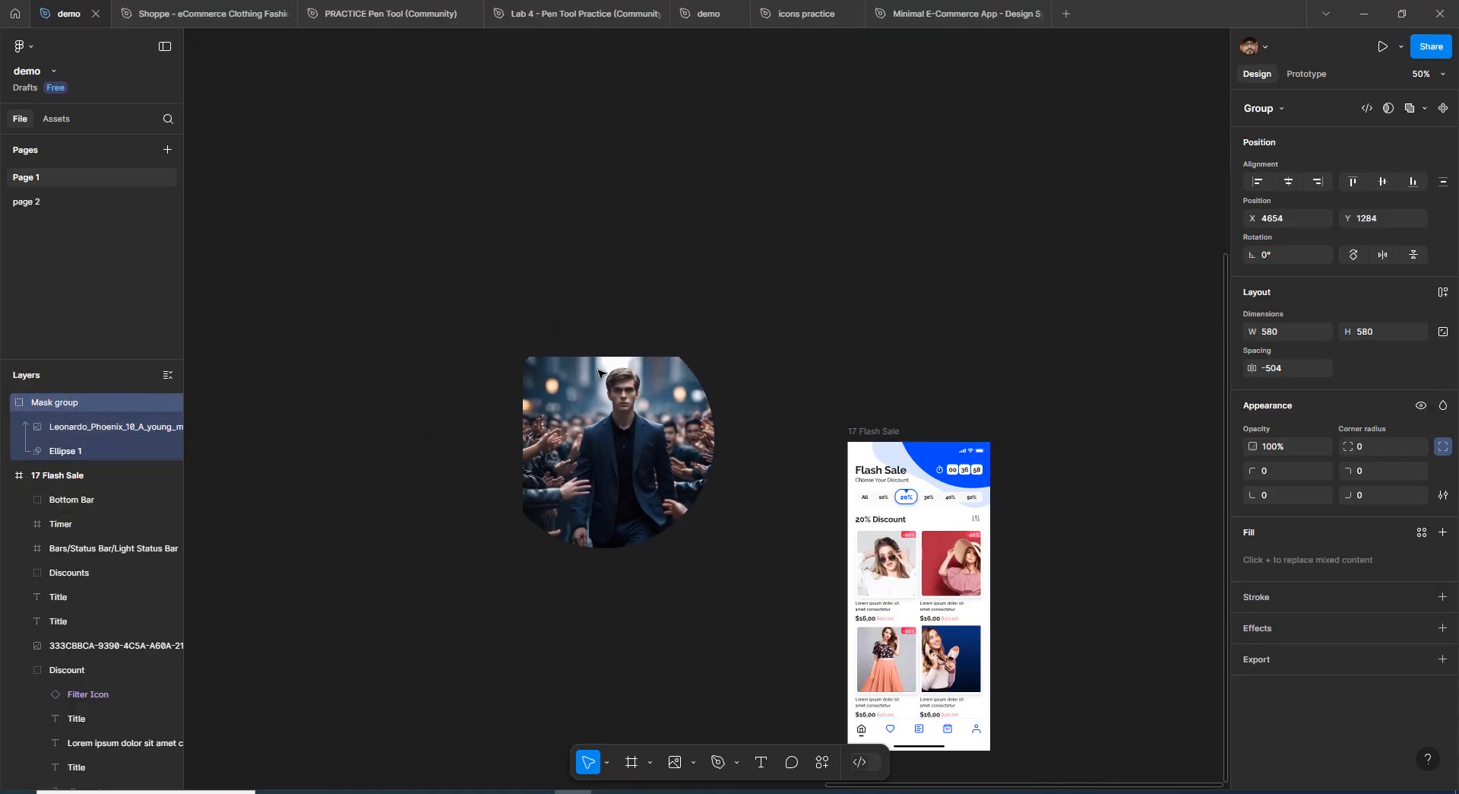
pyautogui.click(84, 430)
pyautogui.click(84, 453)
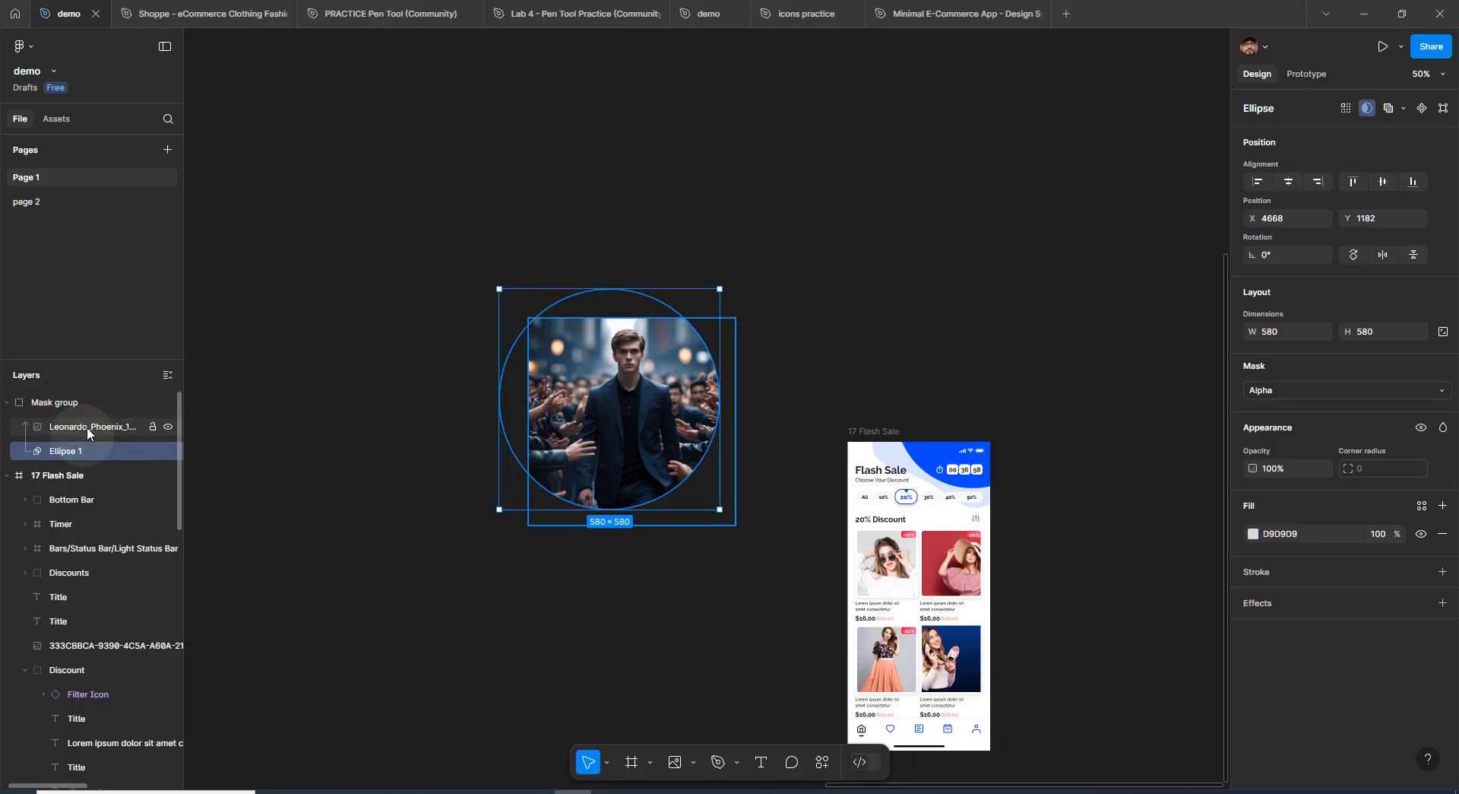
pyautogui.moveTo(596, 297)
pyautogui.mouseDown()
pyautogui.moveTo(572, 252)
pyautogui.moveTo(605, 320)
pyautogui.mouseUp()
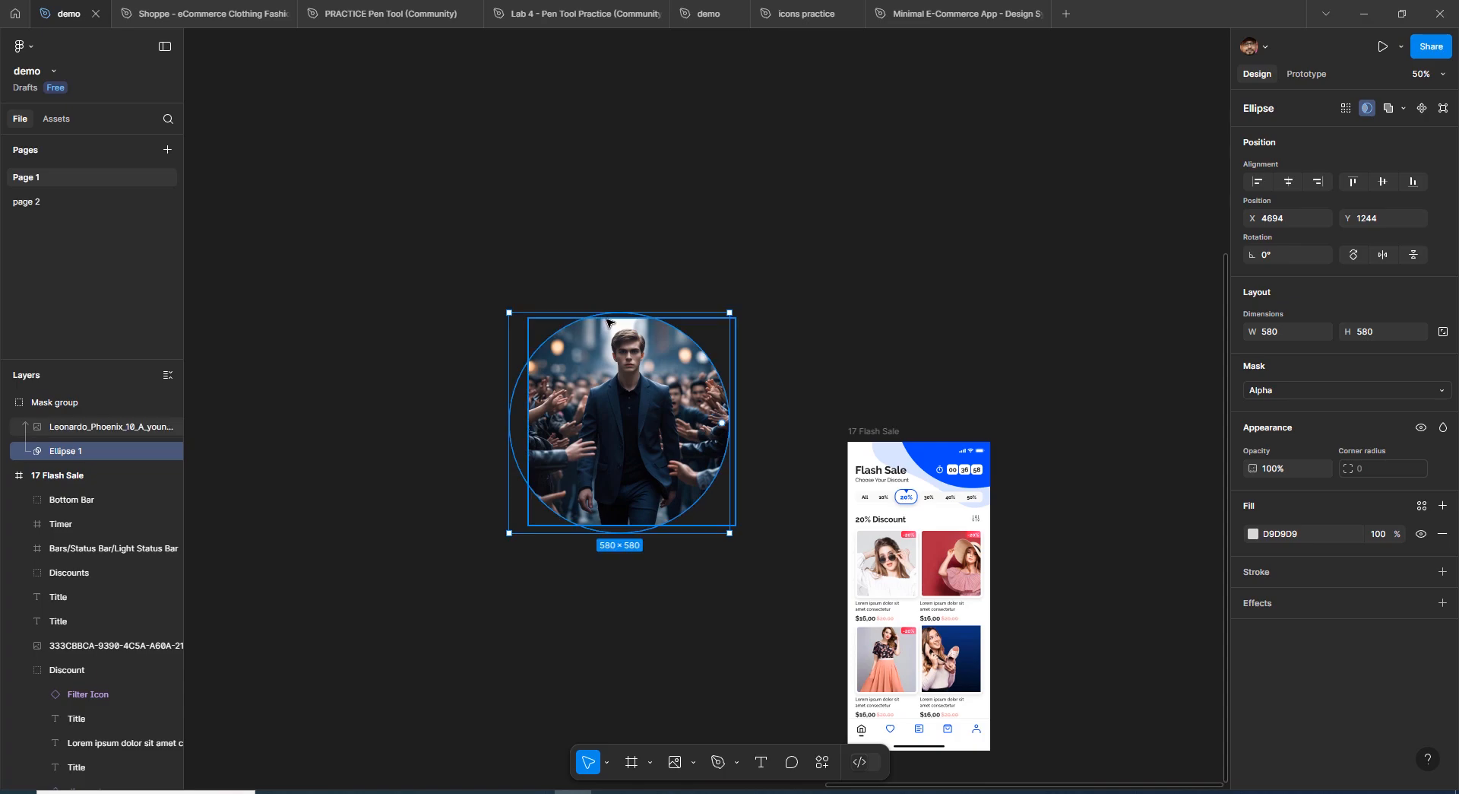
# Delete the circularly masked photo and add a text reading "hello" on the empty canvas.
pyautogui.press('Delete')
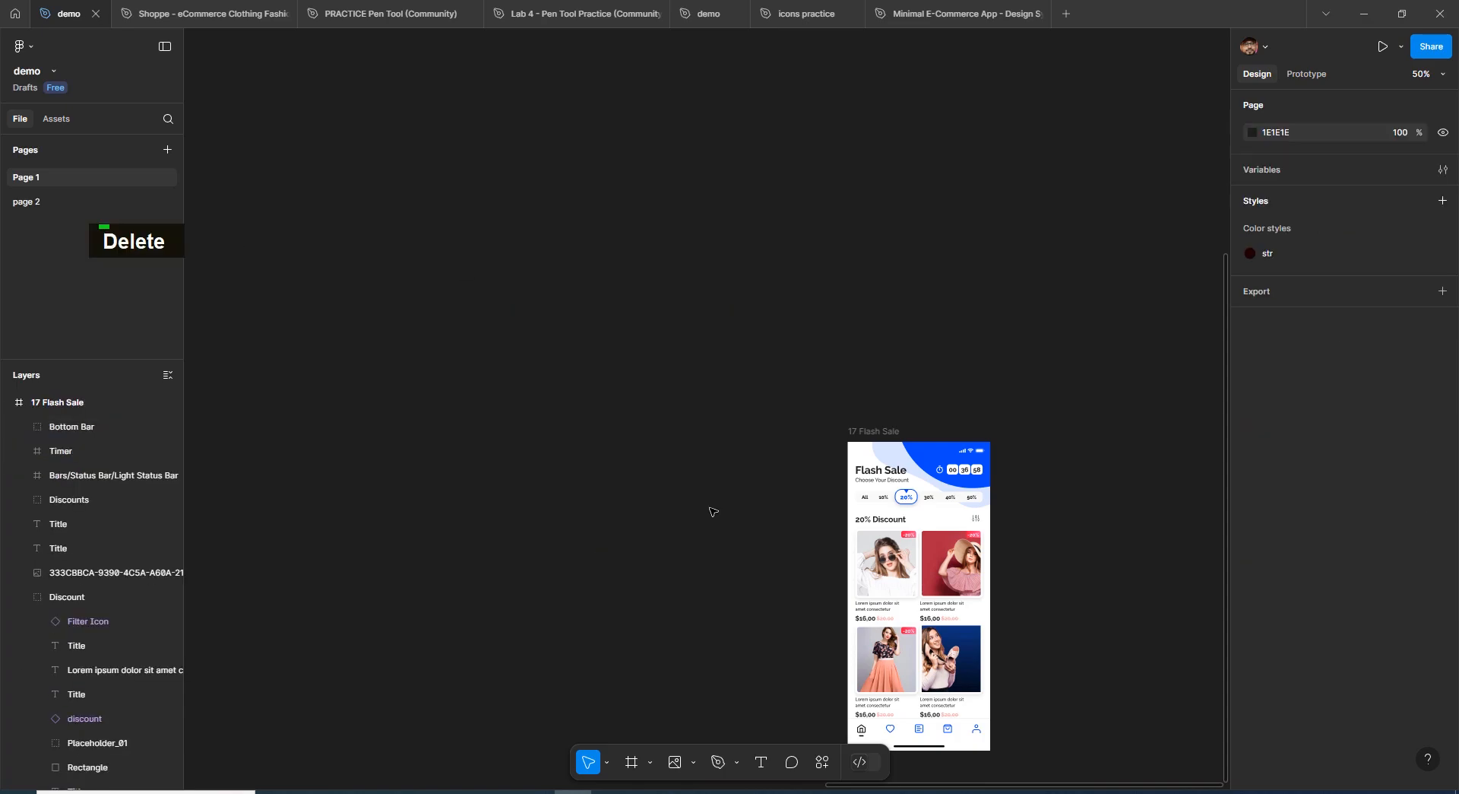
pyautogui.click(760, 763)
pyautogui.click(593, 433)
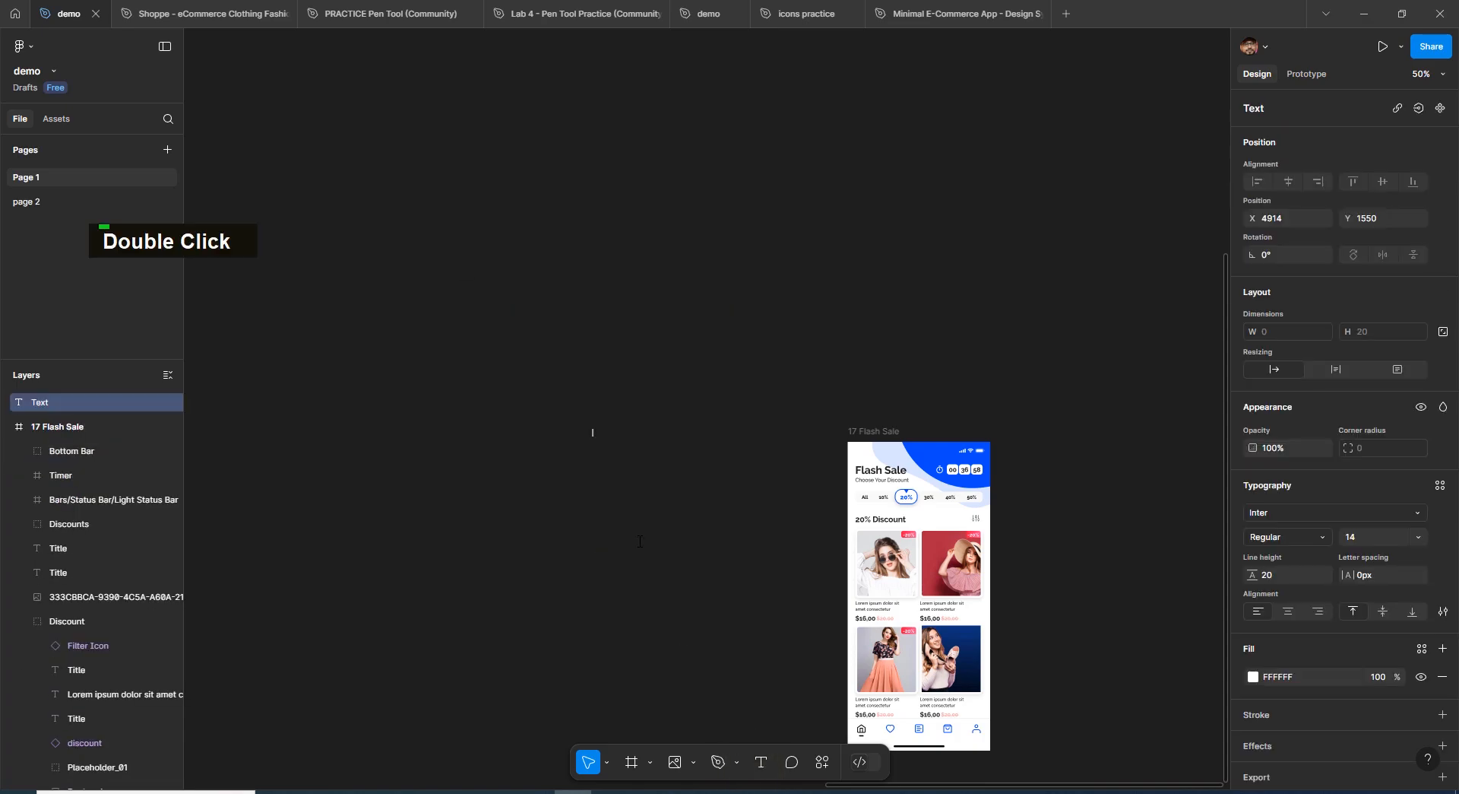
pyautogui.write('hello')
pyautogui.press('Escape')
# Scale up the "hello" text until its box is about 754 × 270, and position it left of the 17 Flash Sale frame.
pyautogui.press('k')
pyautogui.moveTo(609, 427); pyautogui.dragTo(625, 490)
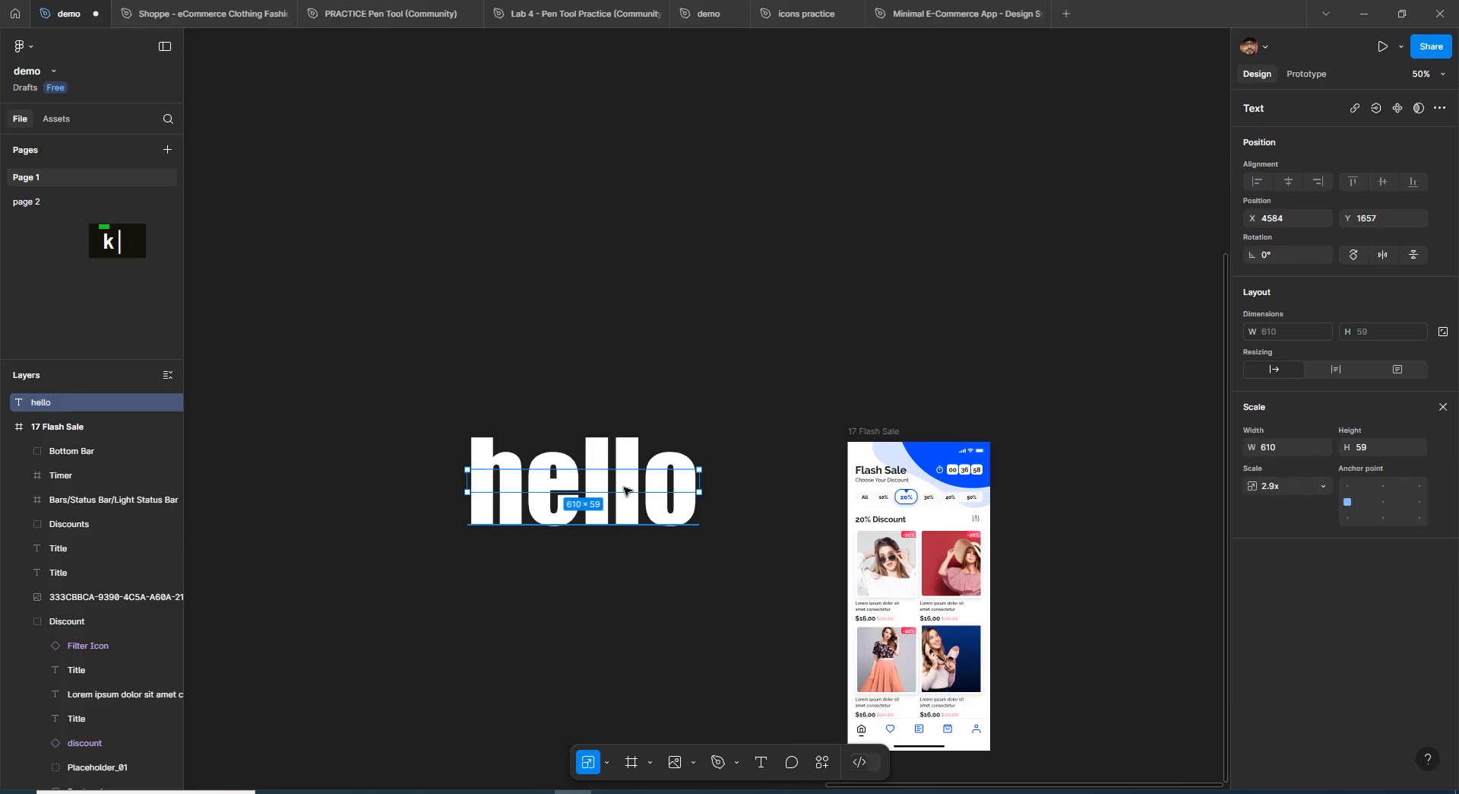
pyautogui.click(671, 374)
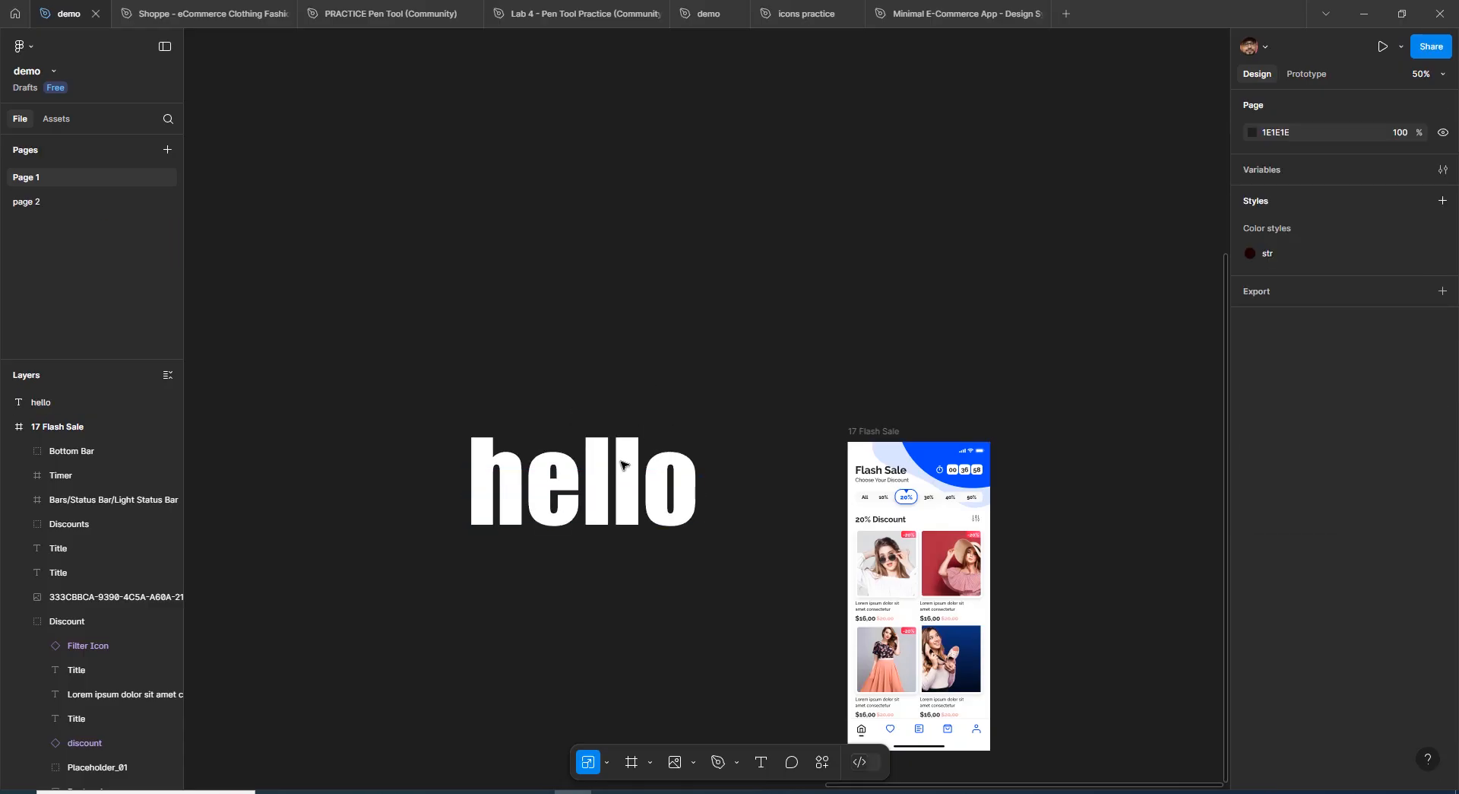
pyautogui.click(628, 498)
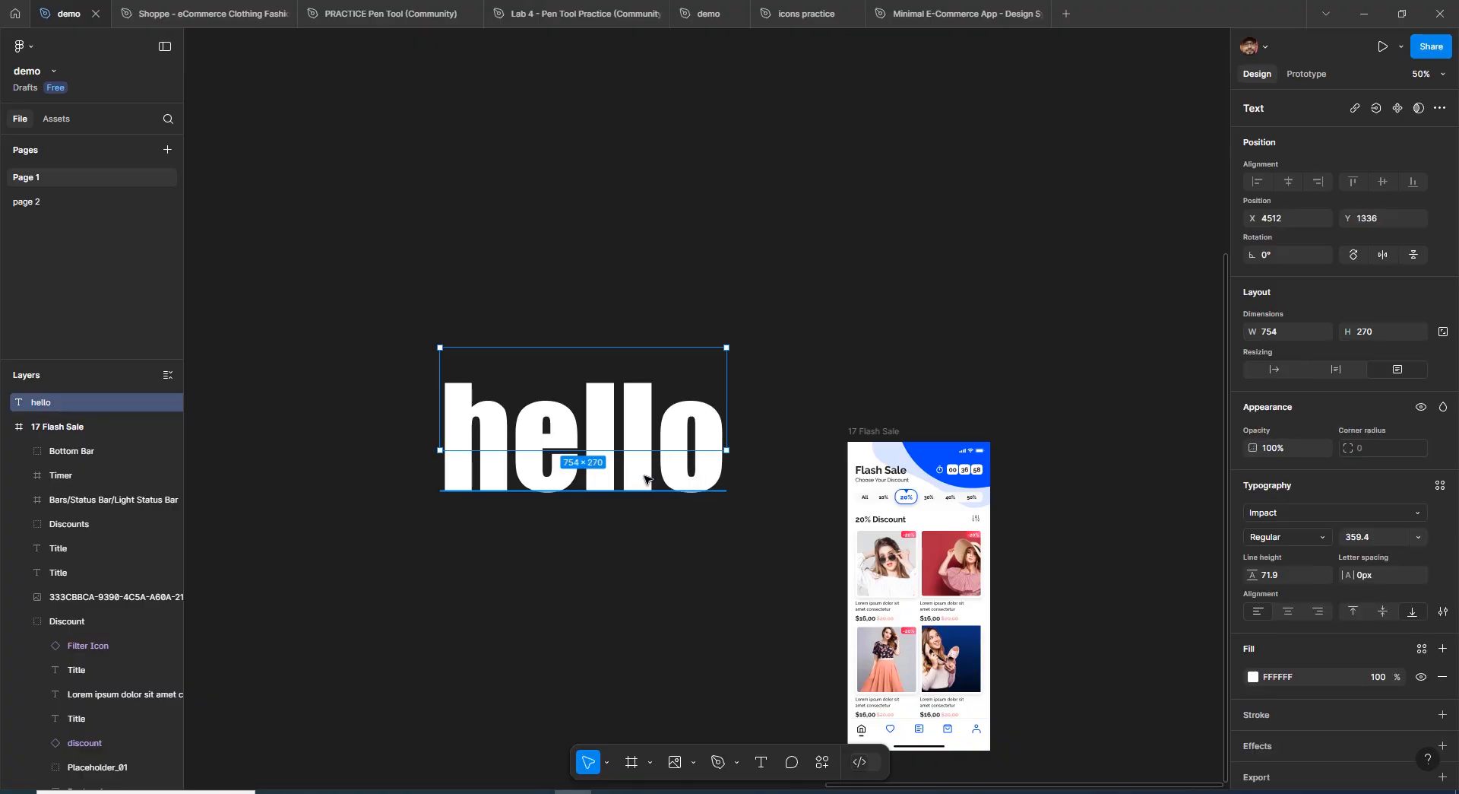
pyautogui.moveTo(645, 479); pyautogui.dragTo(658, 480)
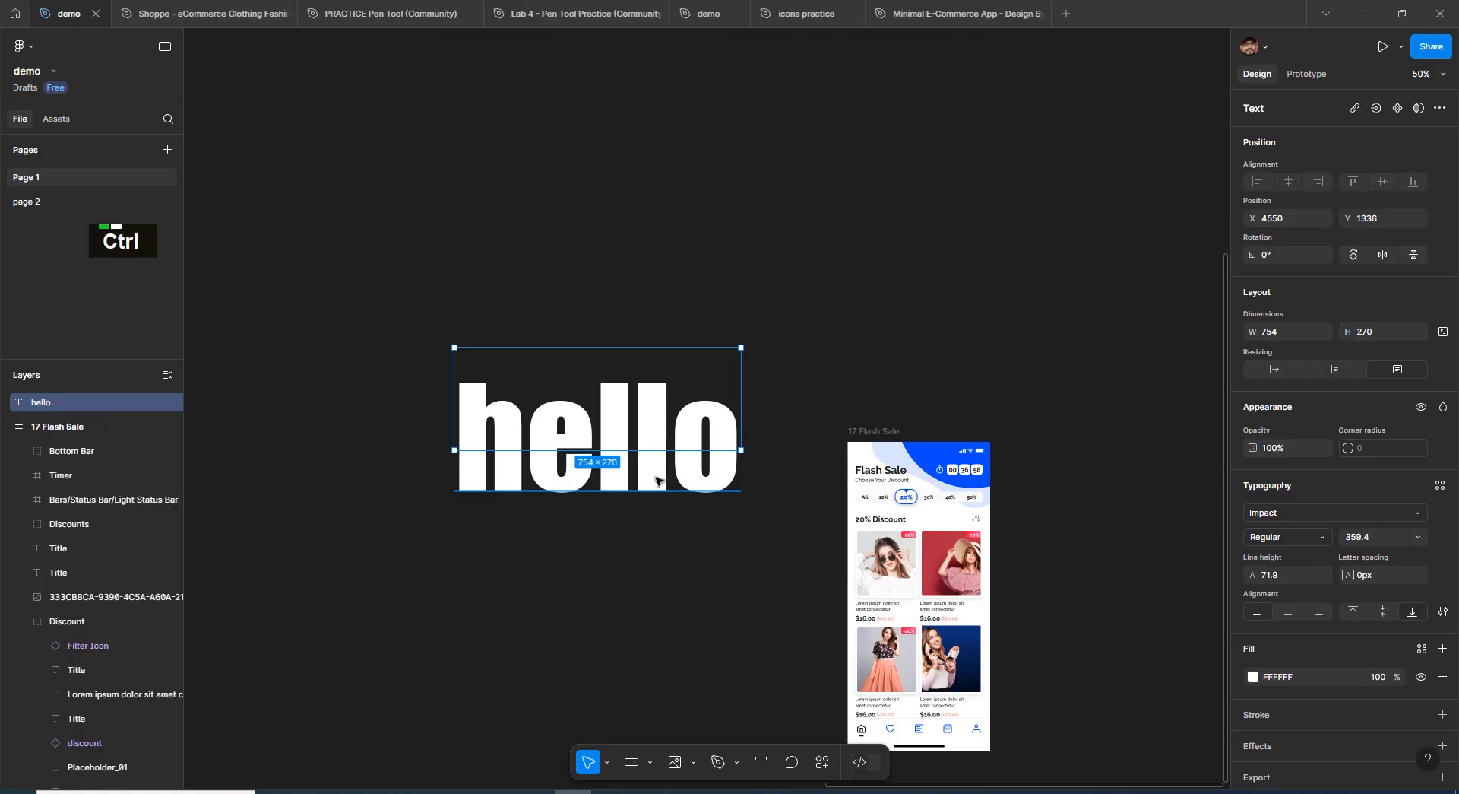
# Import the photo of the young man walking confidently and place it over the "hello" text.
pyautogui.hotkey('ctrl', 'shift', 'k')
pyautogui.doubleClick(507, 116)
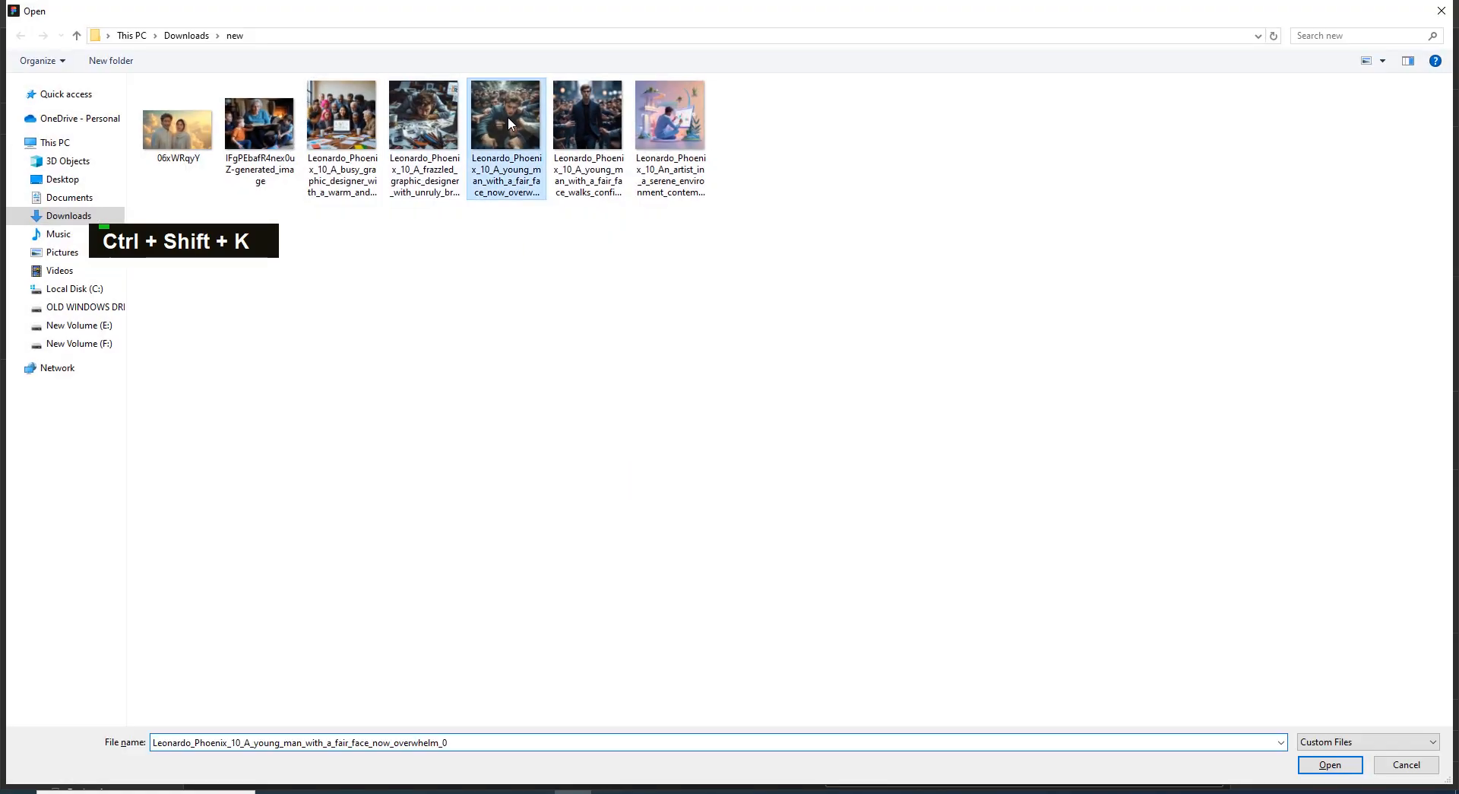
pyautogui.hotkey('ctrl', 'shift', 'k')
pyautogui.doubleClick(589, 126)
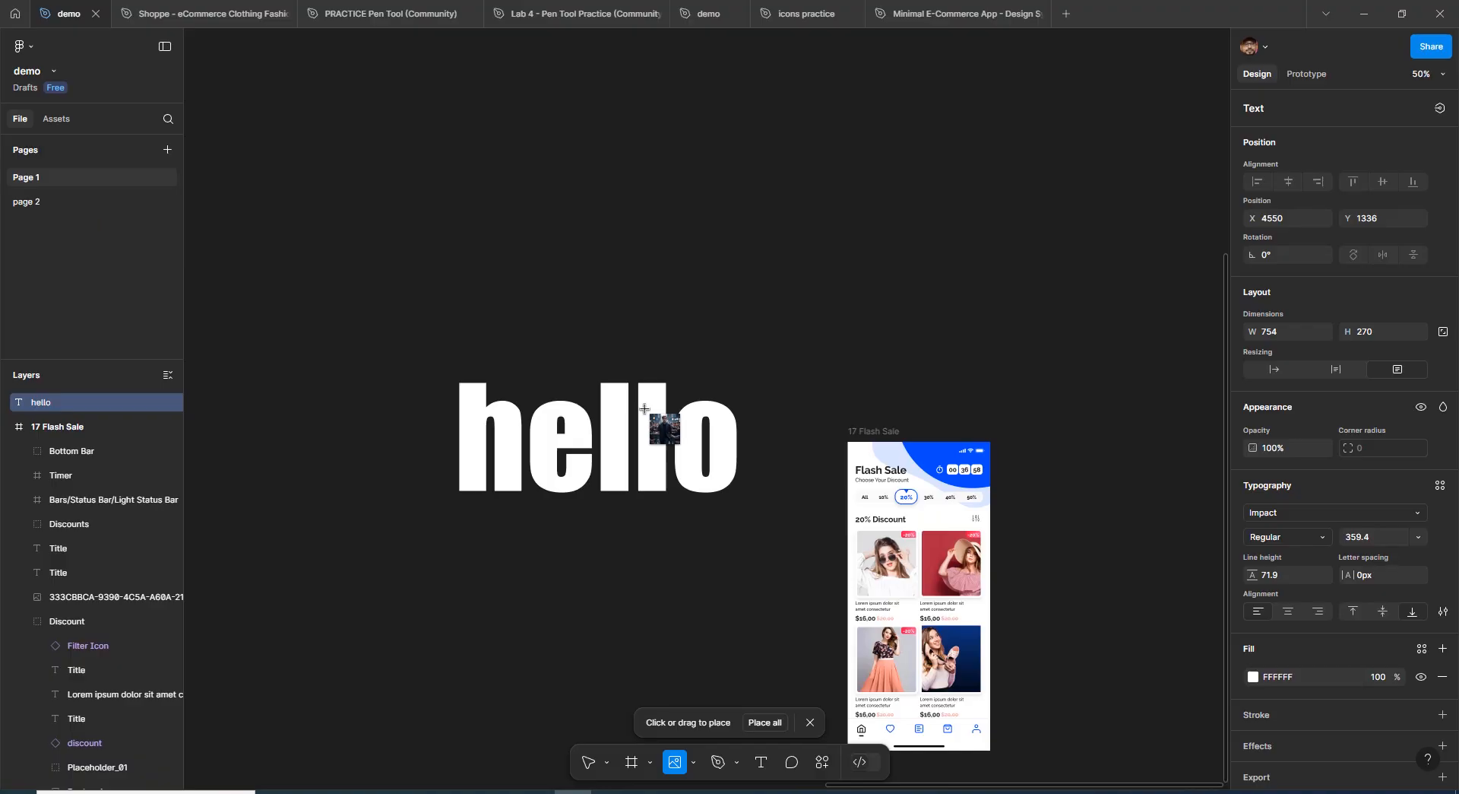
pyautogui.click(644, 408)
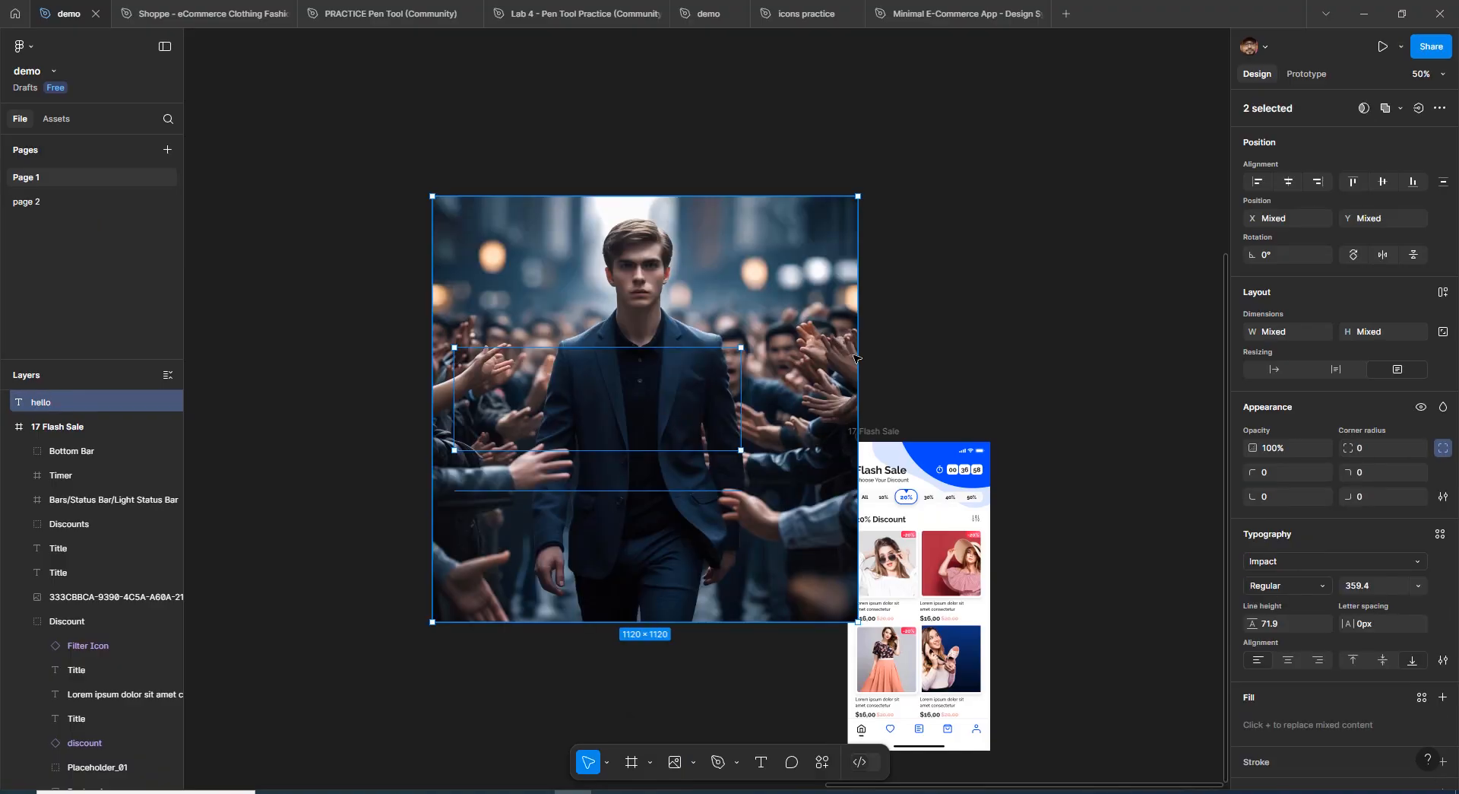
# Shrink the imported photo to about 652 × 652 and position it over the upper right part of the "hello" text.
pyautogui.click(882, 319)
pyautogui.click(782, 346)
pyautogui.moveTo(659, 556); pyautogui.dragTo(535, 748)
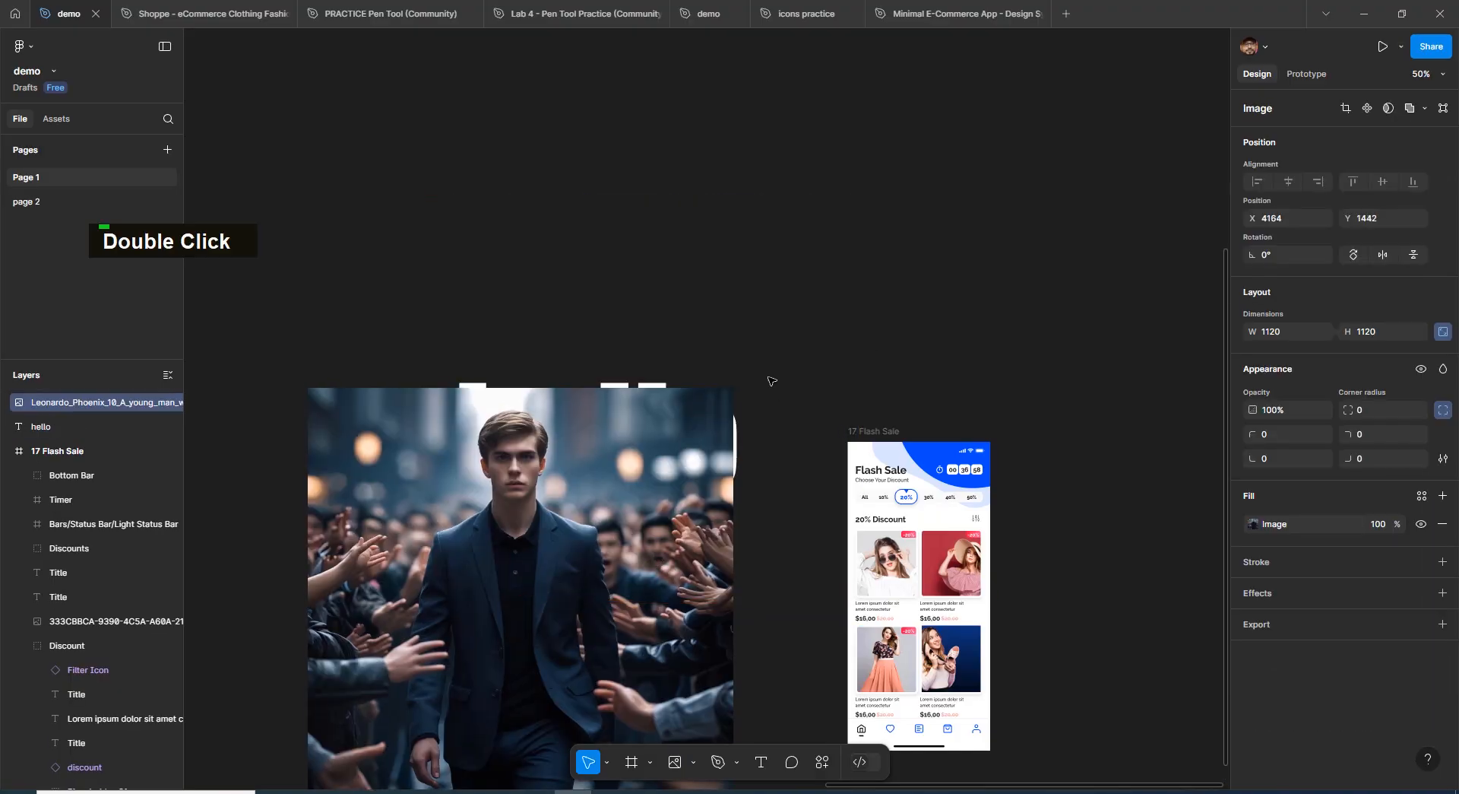
pyautogui.moveTo(734, 386); pyautogui.dragTo(555, 593)
pyautogui.moveTo(513, 637); pyautogui.dragTo(742, 171)
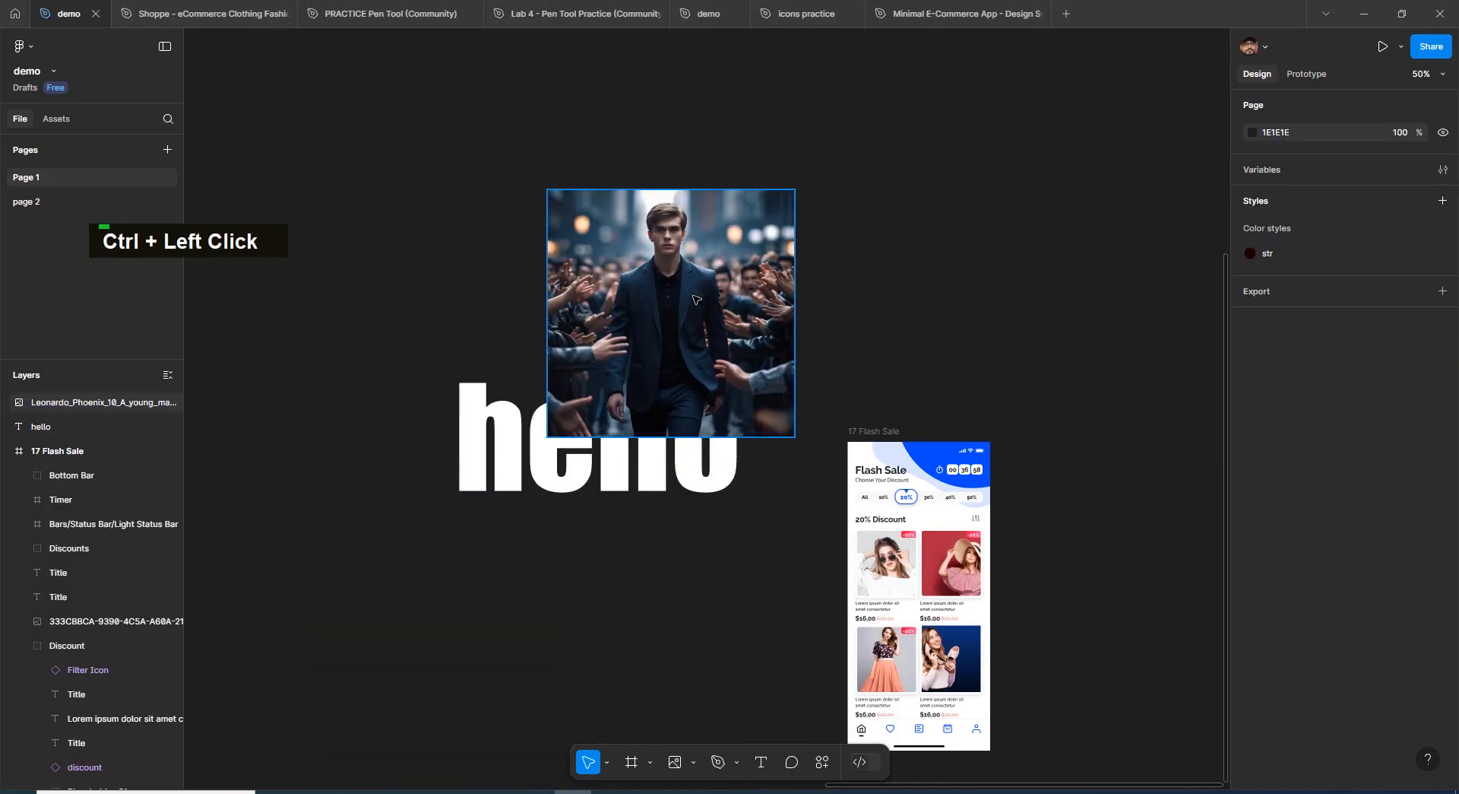
pyautogui.moveTo(735, 284); pyautogui.dragTo(781, 258)
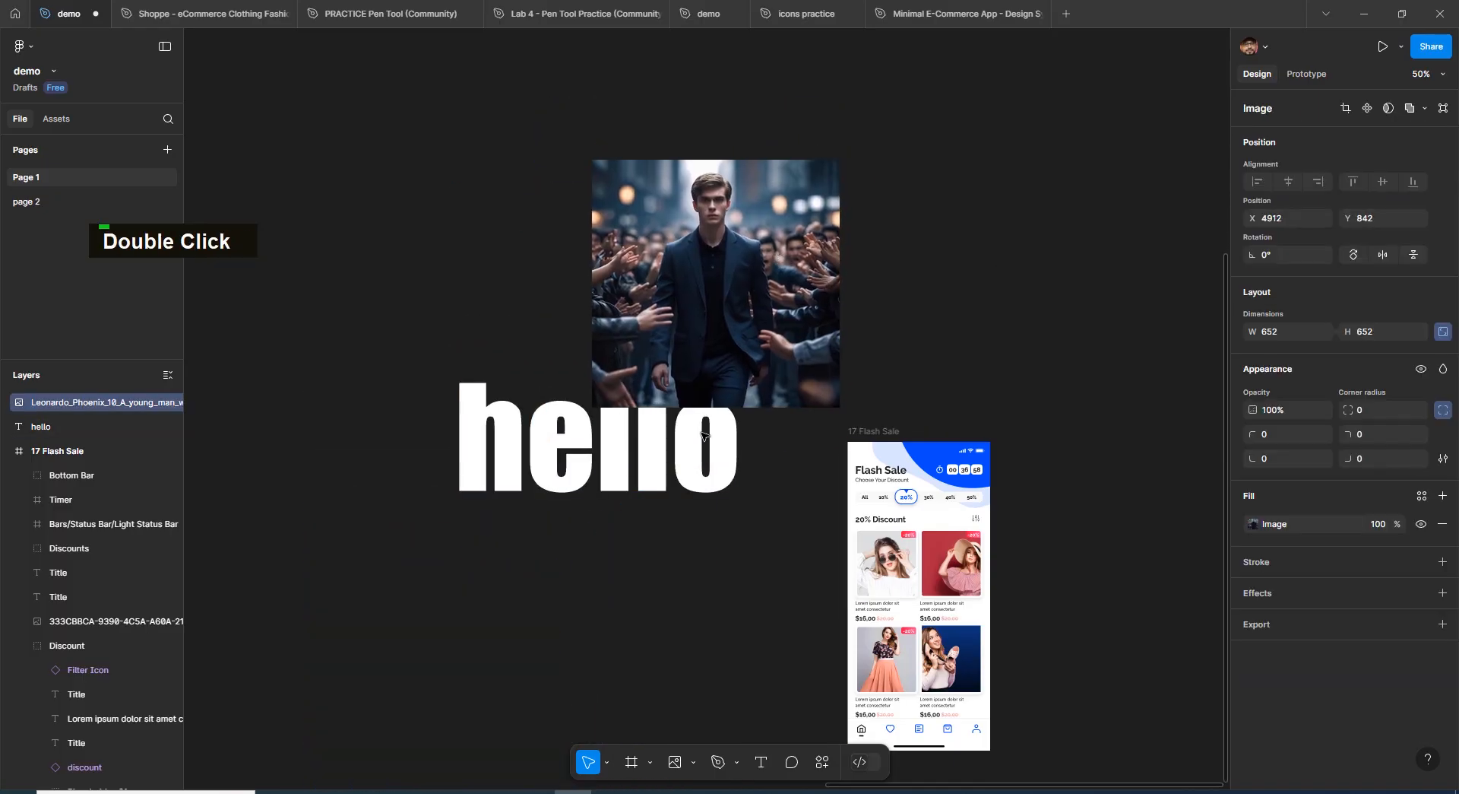
# Mask the photo with the "hello" text, then try moving the text mask over the photo and undo that move.
pyautogui.keyDown('shift'); pyautogui.click(693, 487); pyautogui.keyUp('shift')
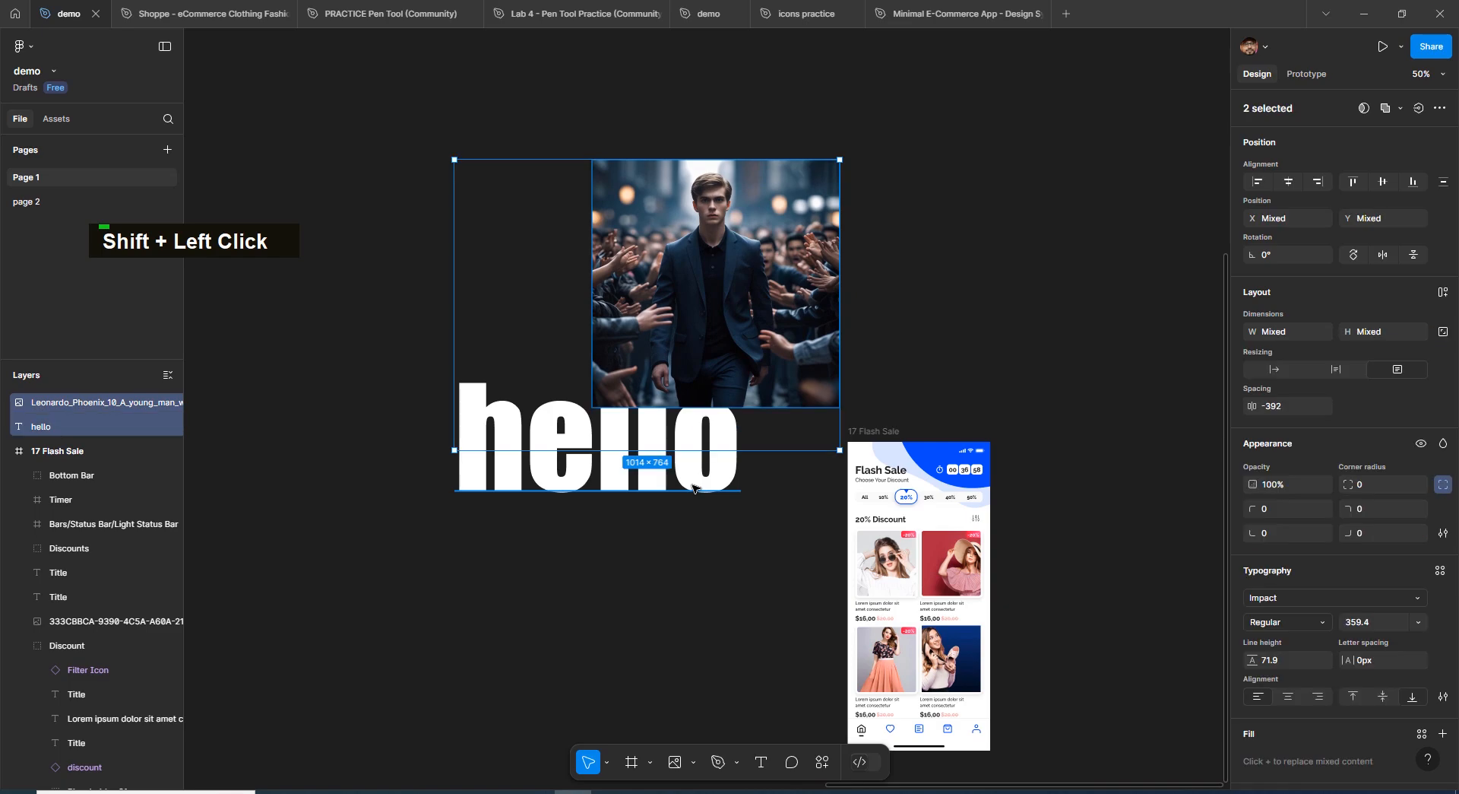
pyautogui.click(1365, 108)
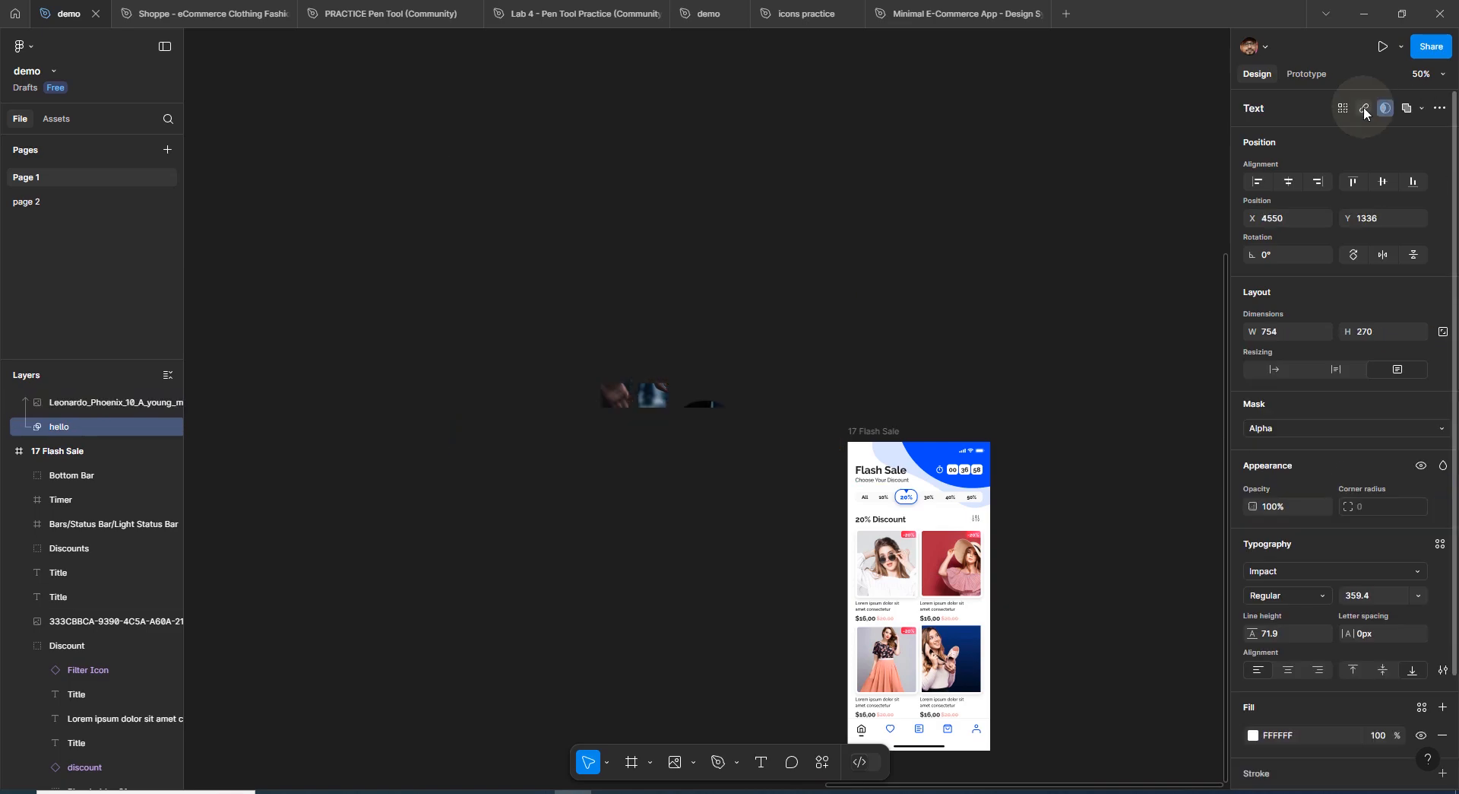
pyautogui.moveTo(655, 397); pyautogui.dragTo(786, 231)
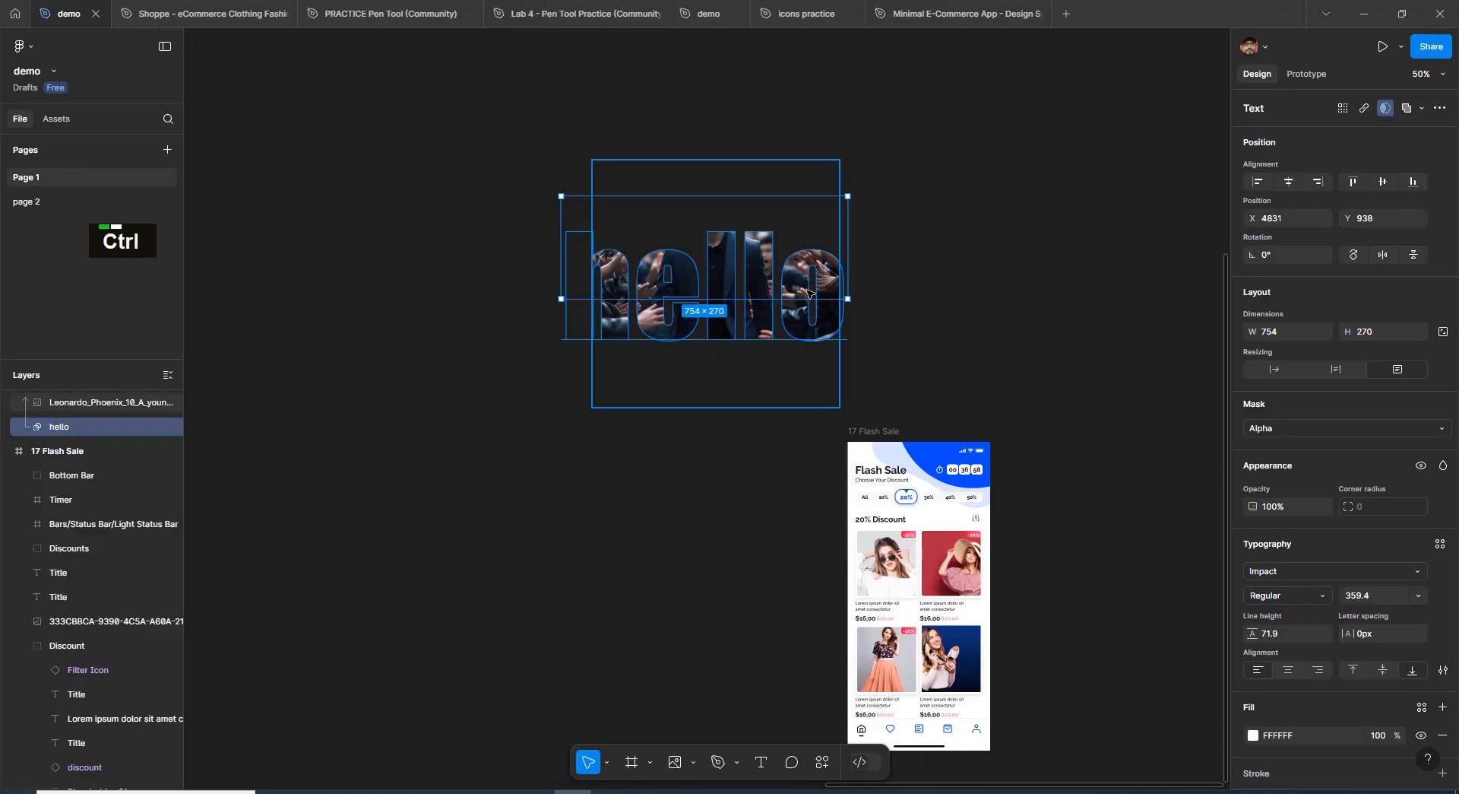
pyautogui.hotkey('ctrl', 'z')
# Enlarge the masked photo to about 1222 × 1222 and position it so that it fills all the "hello" letters.
pyautogui.click(726, 279)
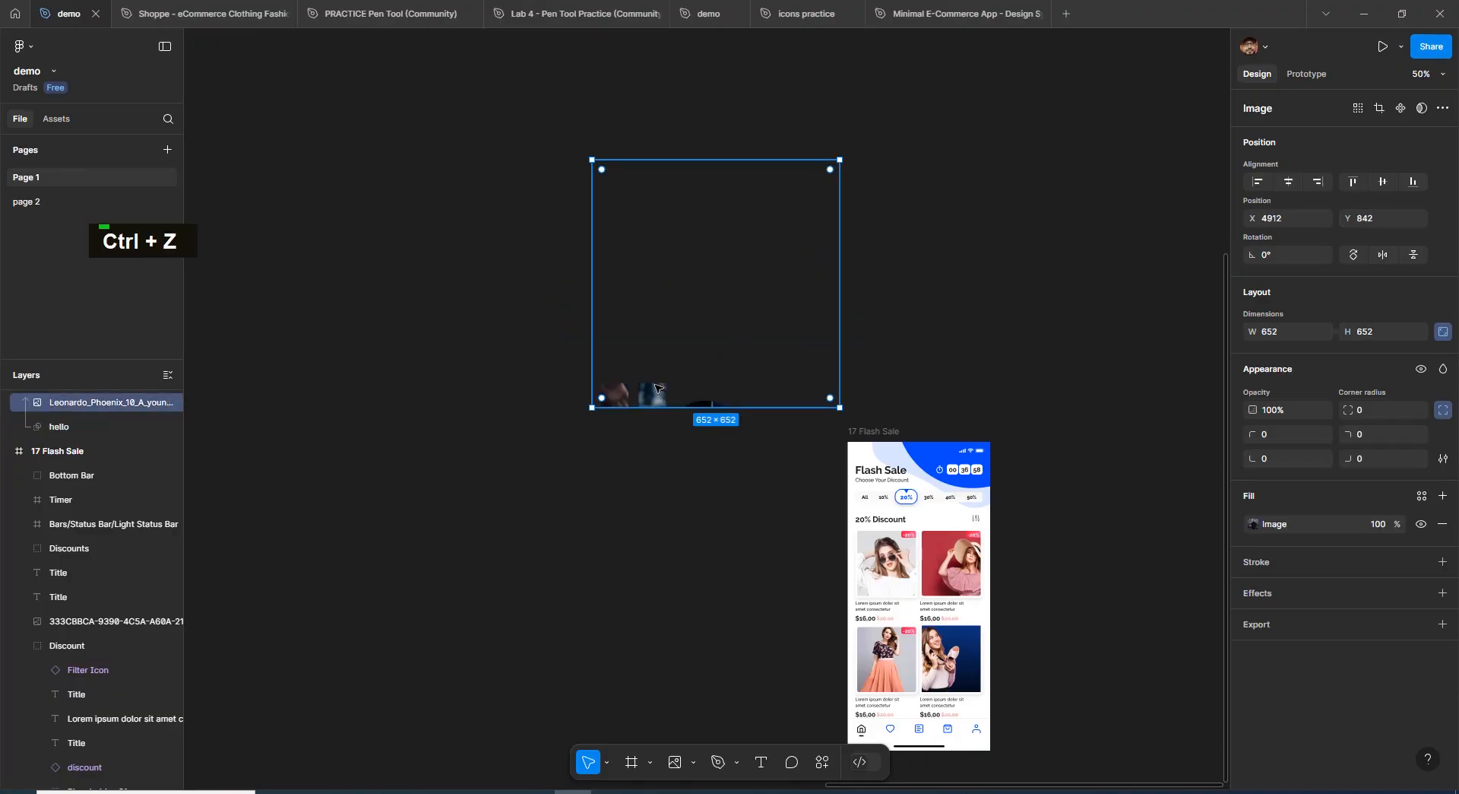
pyautogui.moveTo(656, 416); pyautogui.dragTo(476, 574)
pyautogui.moveTo(665, 441); pyautogui.dragTo(621, 505)
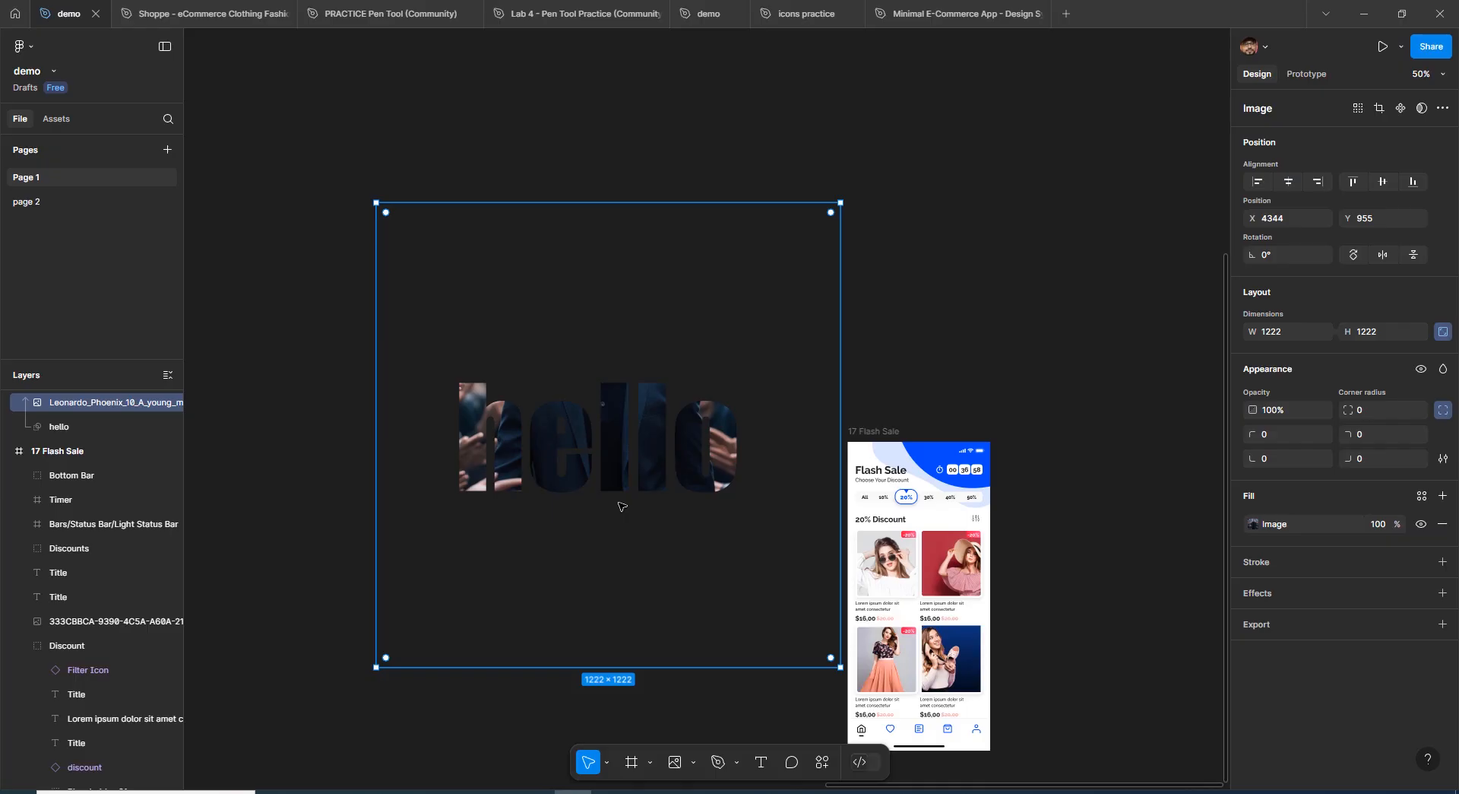
pyautogui.click(936, 340)
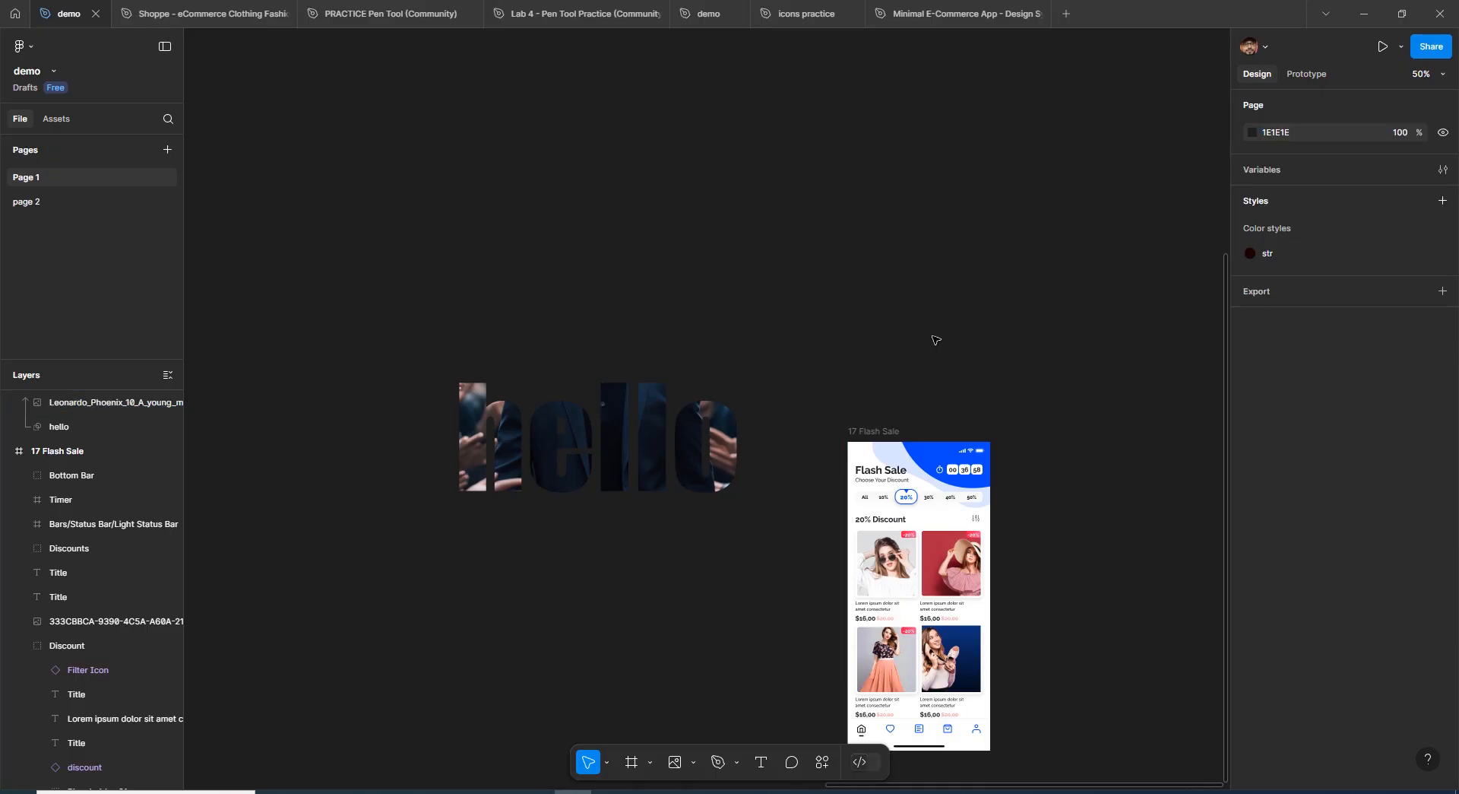
# Delete the masked text and draw a tall rectangle of about 324 × 620 on the empty canvas.
pyautogui.press('Delete')
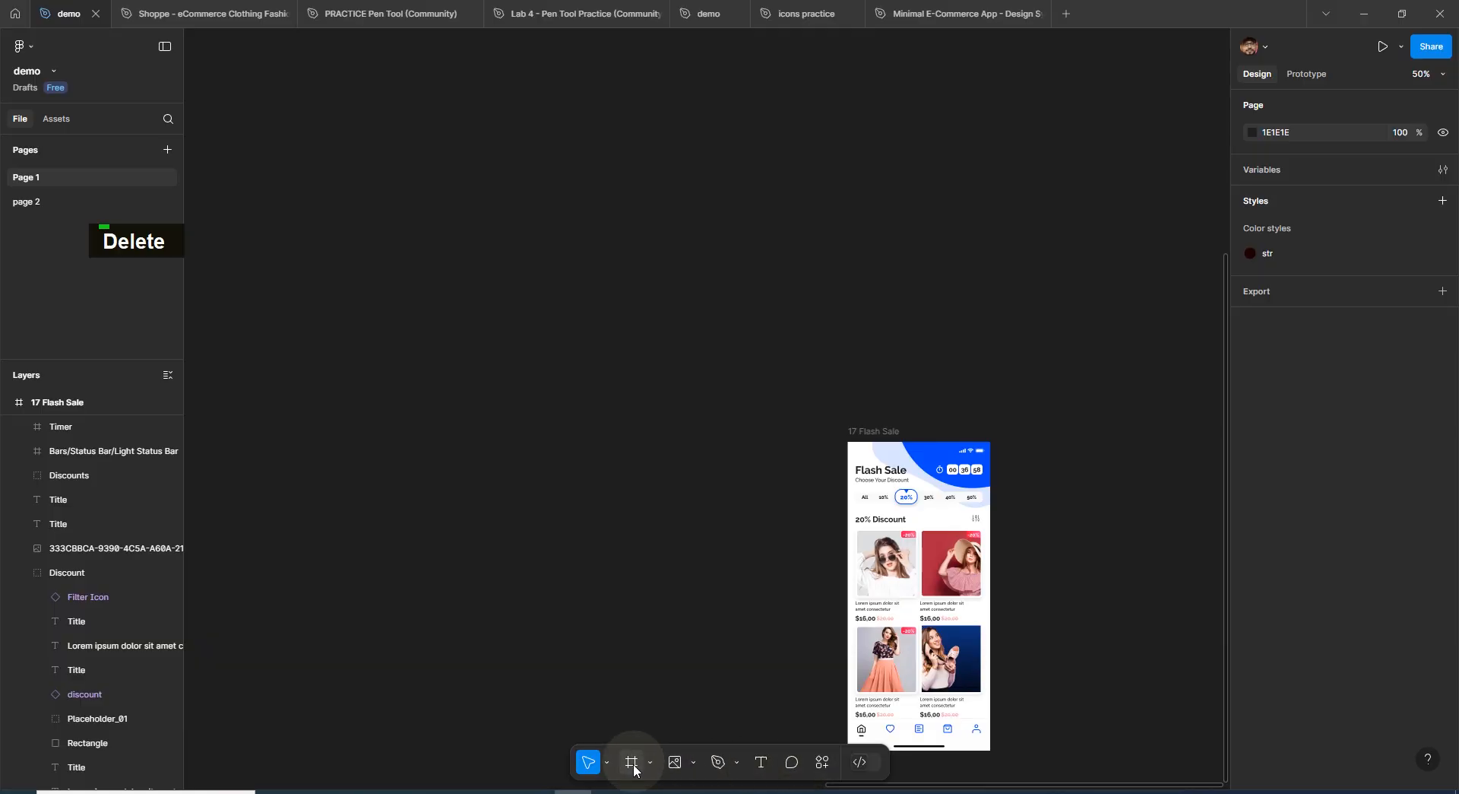
pyautogui.click(675, 761)
pyautogui.moveTo(407, 306); pyautogui.dragTo(530, 542)
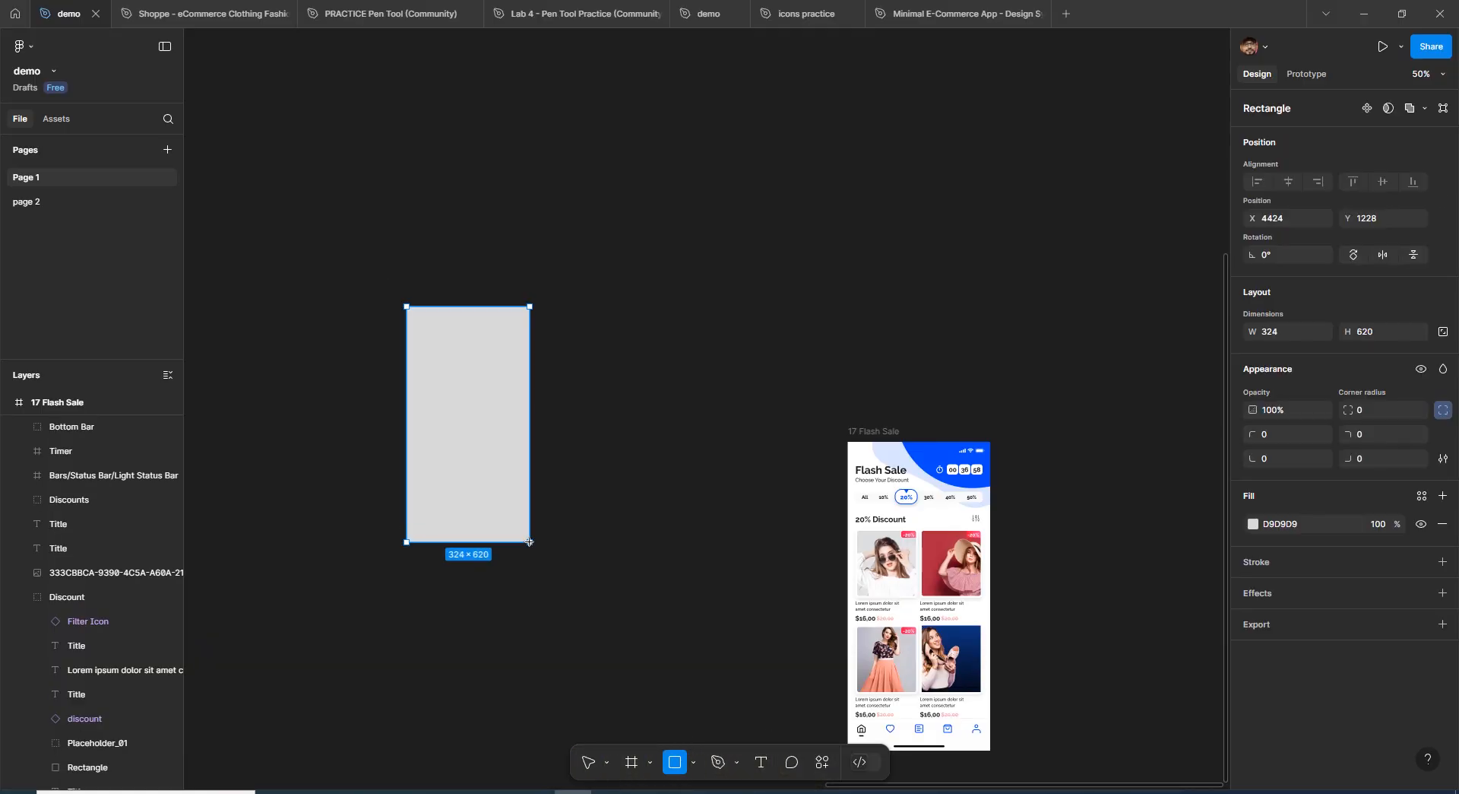
# Draw a large ellipse to the right of the rectangle and group the two shapes.
pyautogui.click(694, 762)
pyautogui.click(701, 675)
pyautogui.moveTo(558, 314); pyautogui.dragTo(738, 524)
pyautogui.moveTo(388, 246); pyautogui.dragTo(754, 593)
pyautogui.hotkey('ctrl', 'g')
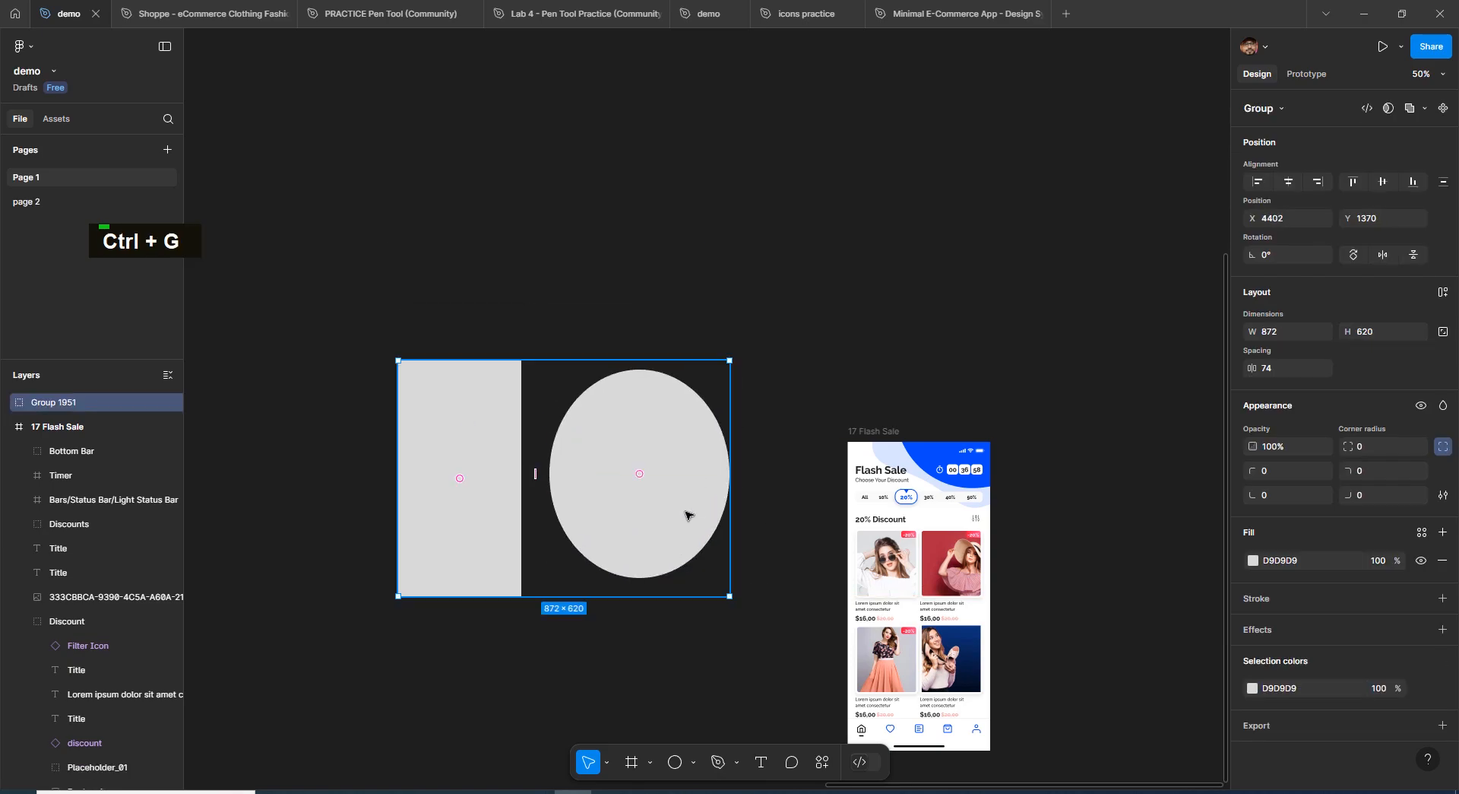
# Place the photo of the overwhelmed young man at about 395 × 395 and resize the grouped shapes below it to about 770 × 620.
pyautogui.hotkey('ctrl', 'shift', 'k')
pyautogui.doubleClick(505, 114)
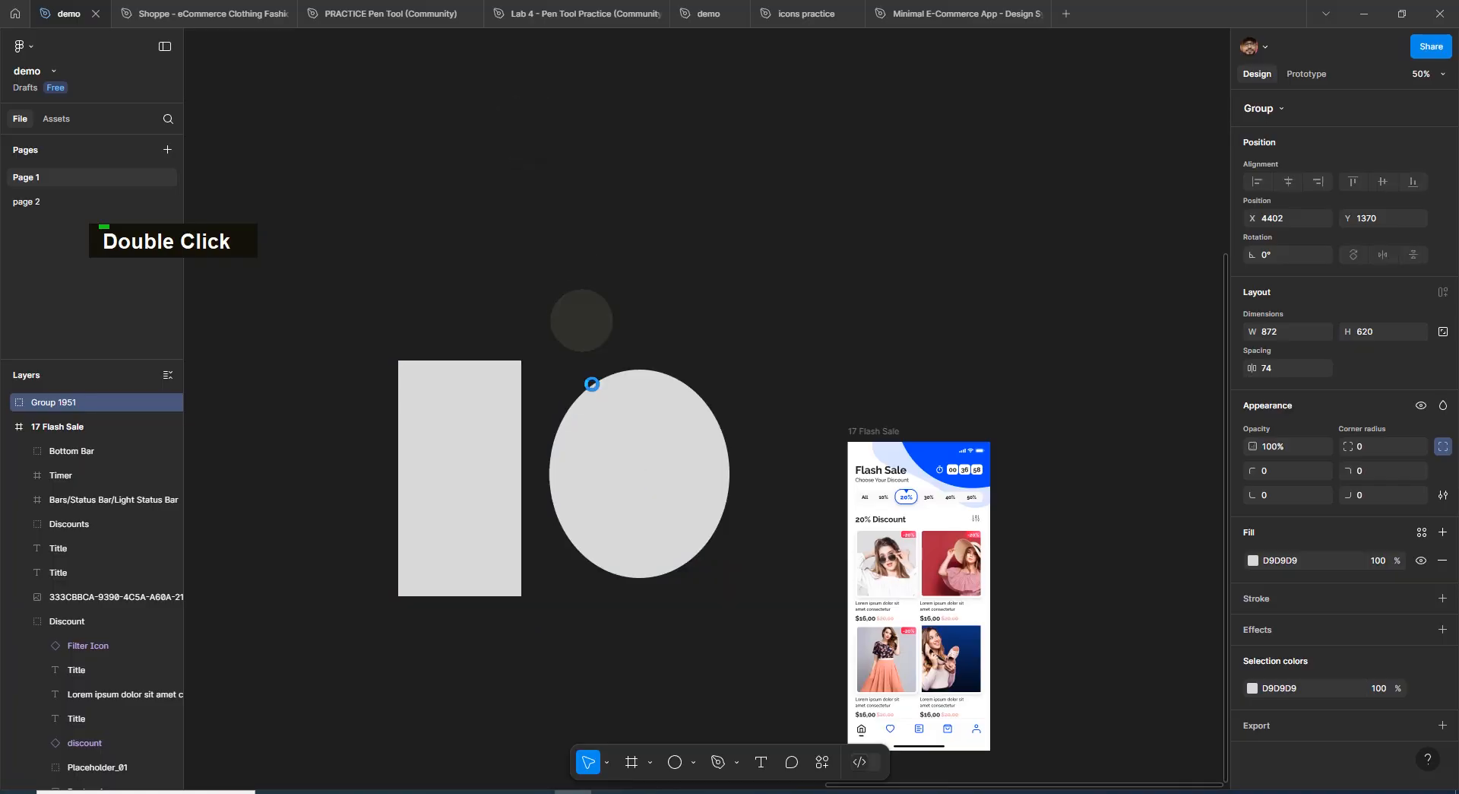
pyautogui.moveTo(625, 522); pyautogui.dragTo(691, 596)
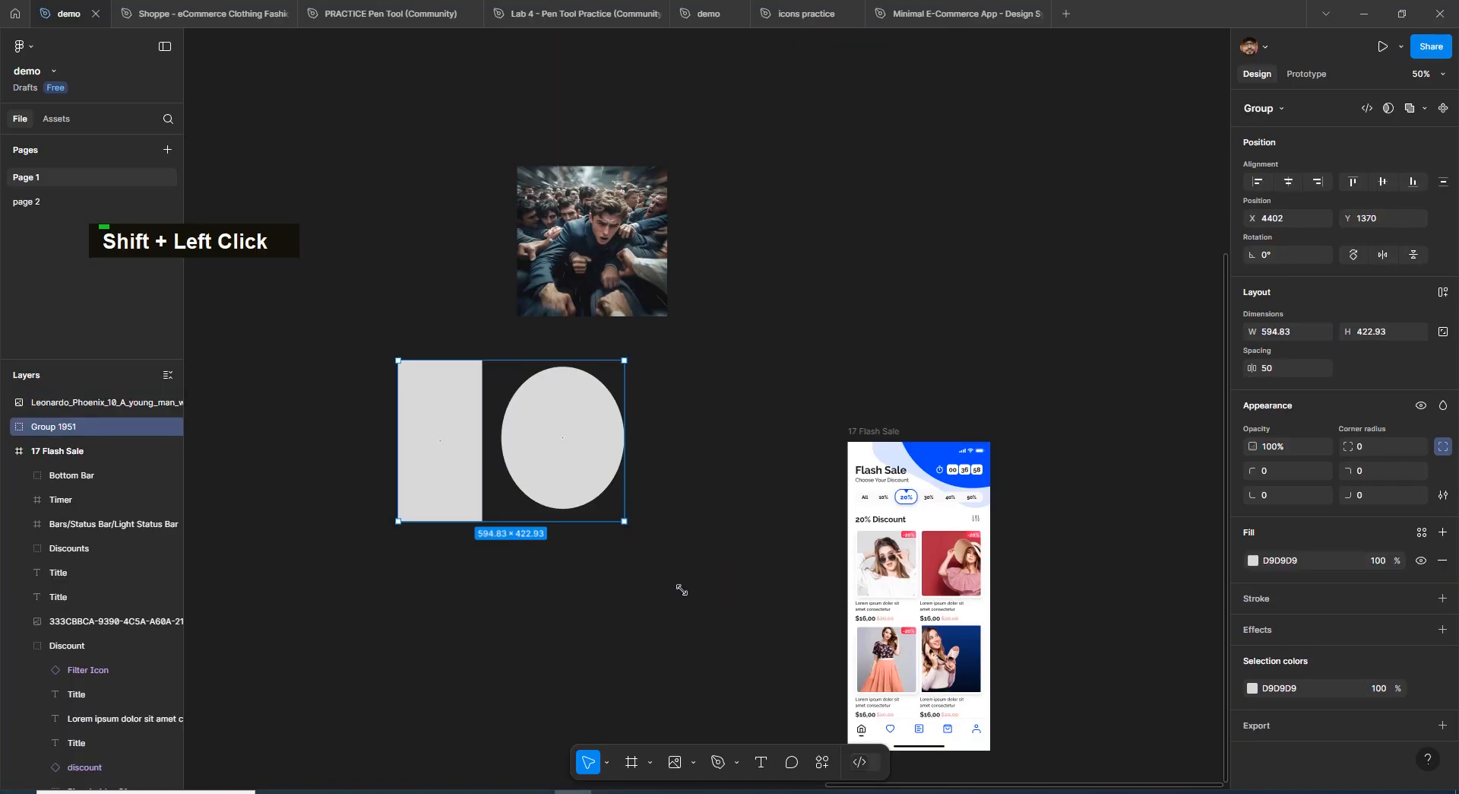
pyautogui.moveTo(628, 472); pyautogui.dragTo(643, 380)
pyautogui.click(628, 256)
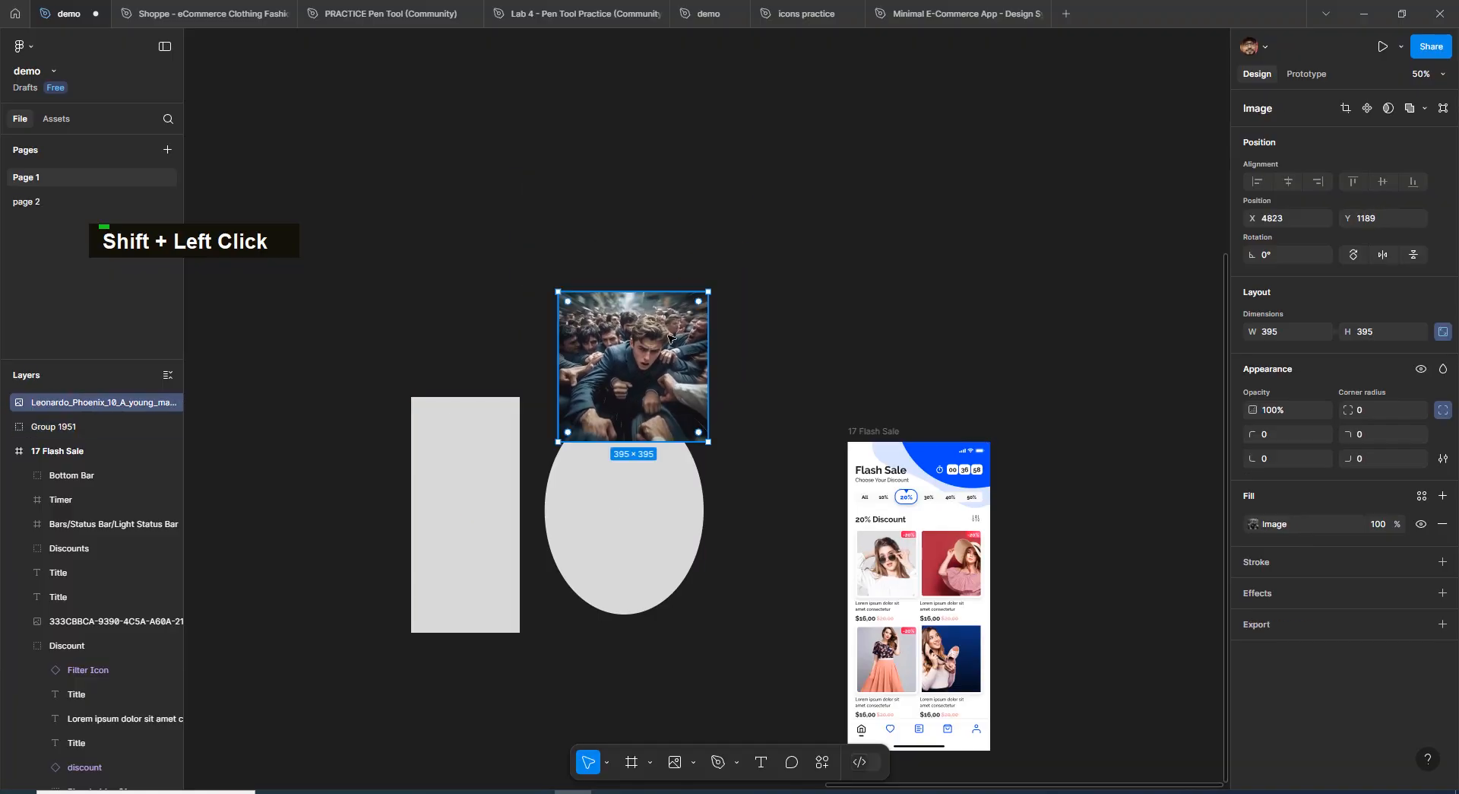
# Select the photo together with the grouped shapes and mask the photo with the group.
pyautogui.keyDown('shift'); pyautogui.click(650, 599); pyautogui.keyUp('shift')
pyautogui.keyDown('shift'); pyautogui.click(650, 600); pyautogui.keyUp('shift')
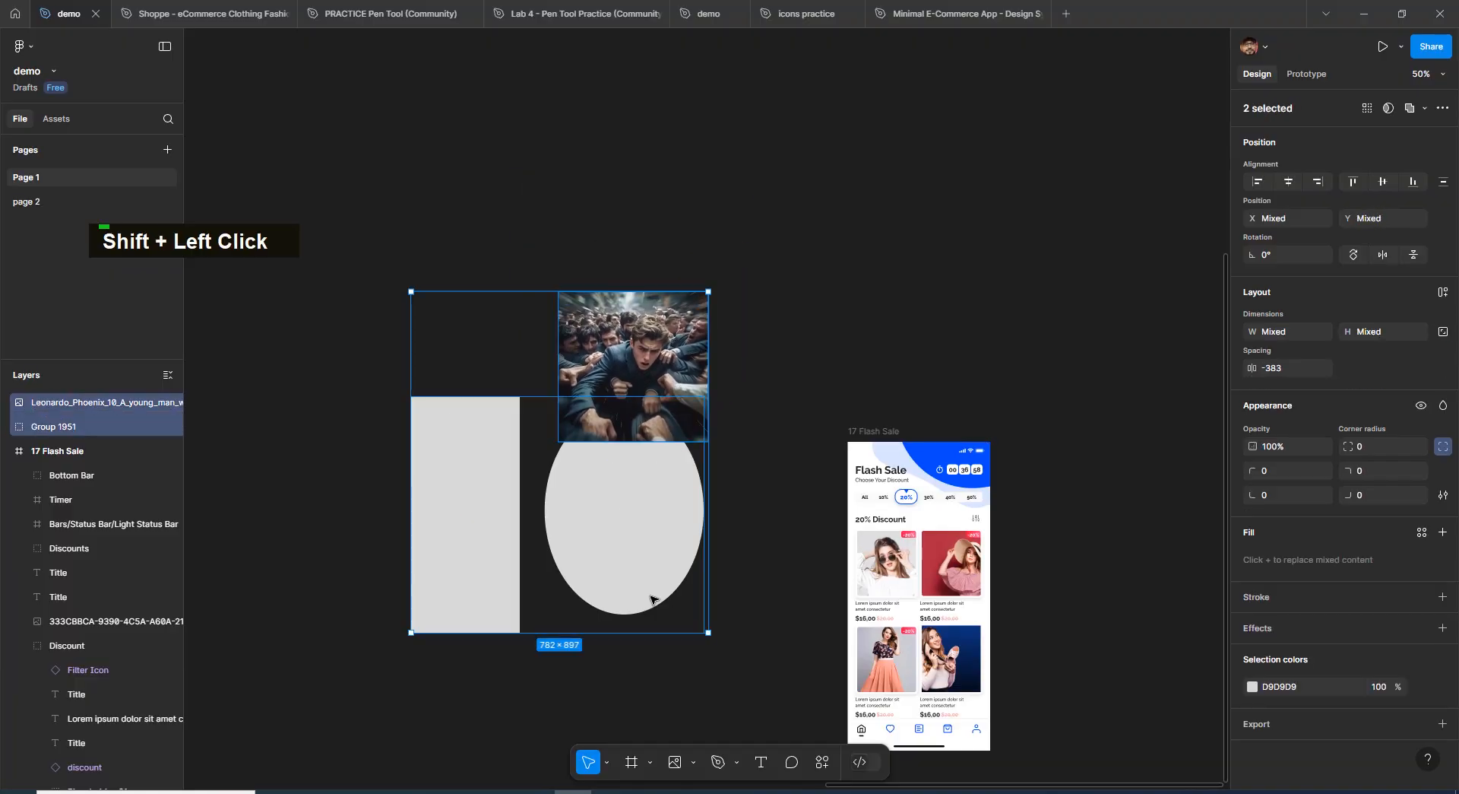
pyautogui.click(1389, 108)
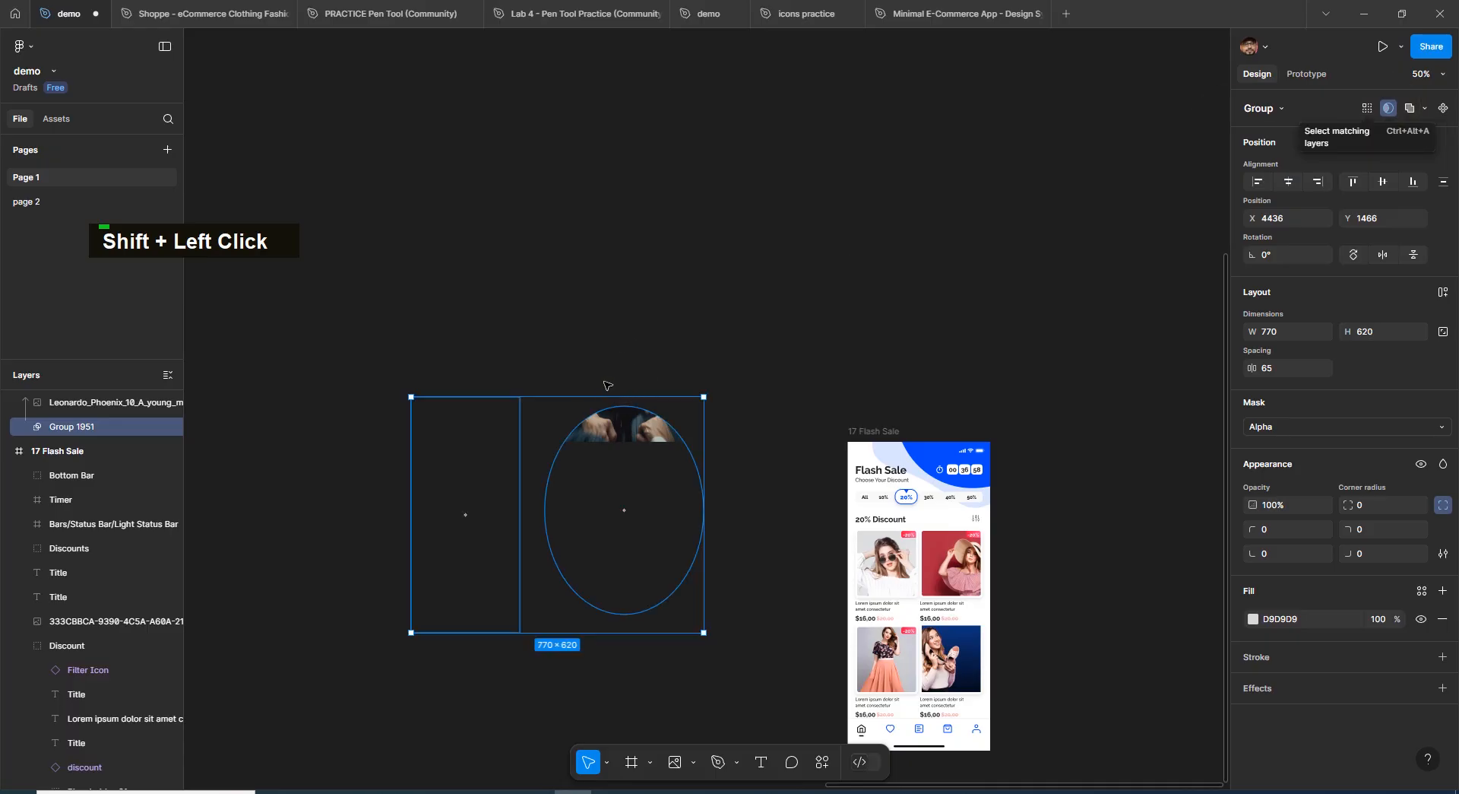
# Move the shape mask, enlarge the masked photo and position it over both shapes.
pyautogui.moveTo(629, 424); pyautogui.dragTo(596, 516)
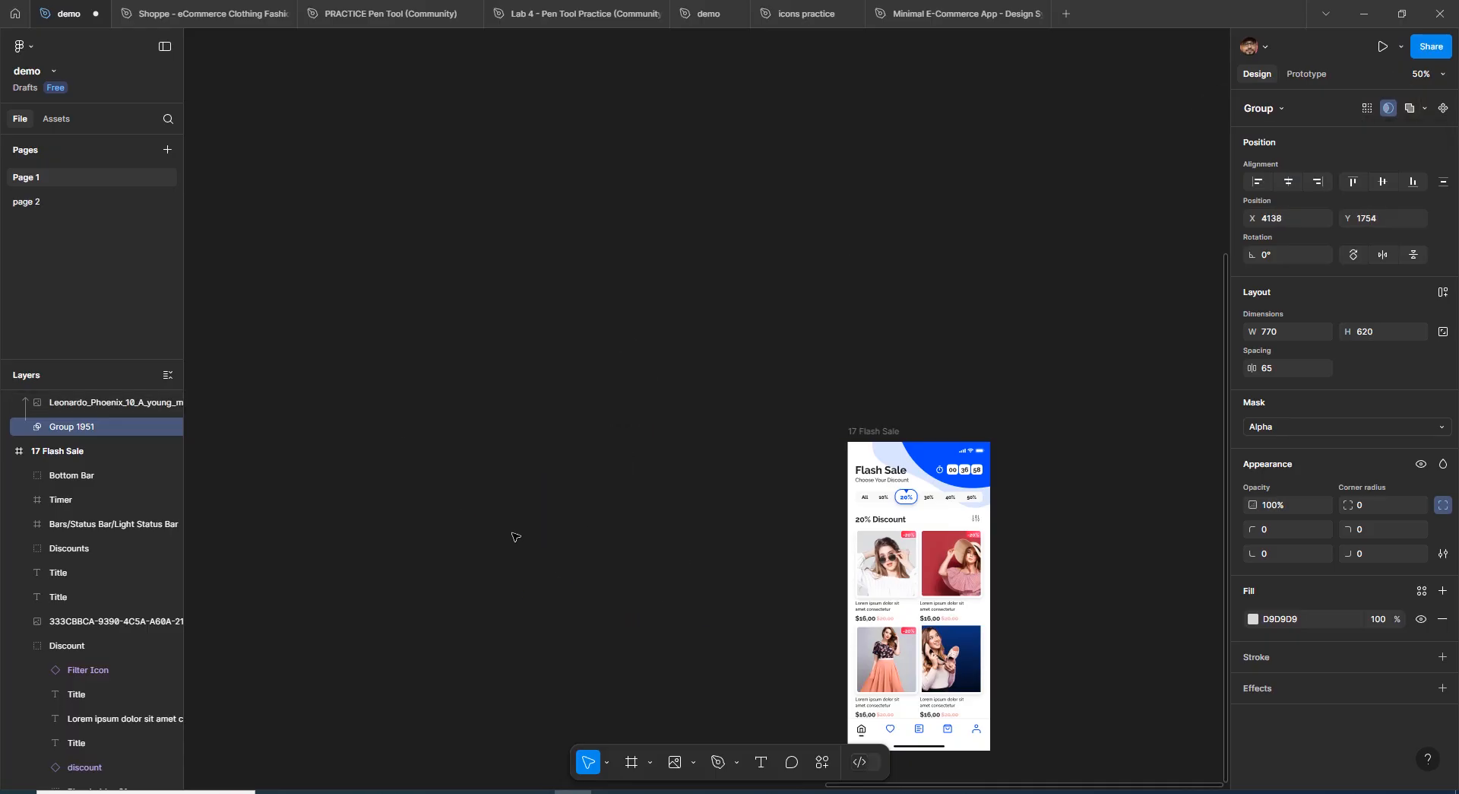
pyautogui.doubleClick(517, 537)
pyautogui.moveTo(603, 409); pyautogui.dragTo(854, 158)
pyautogui.moveTo(631, 499); pyautogui.dragTo(531, 571)
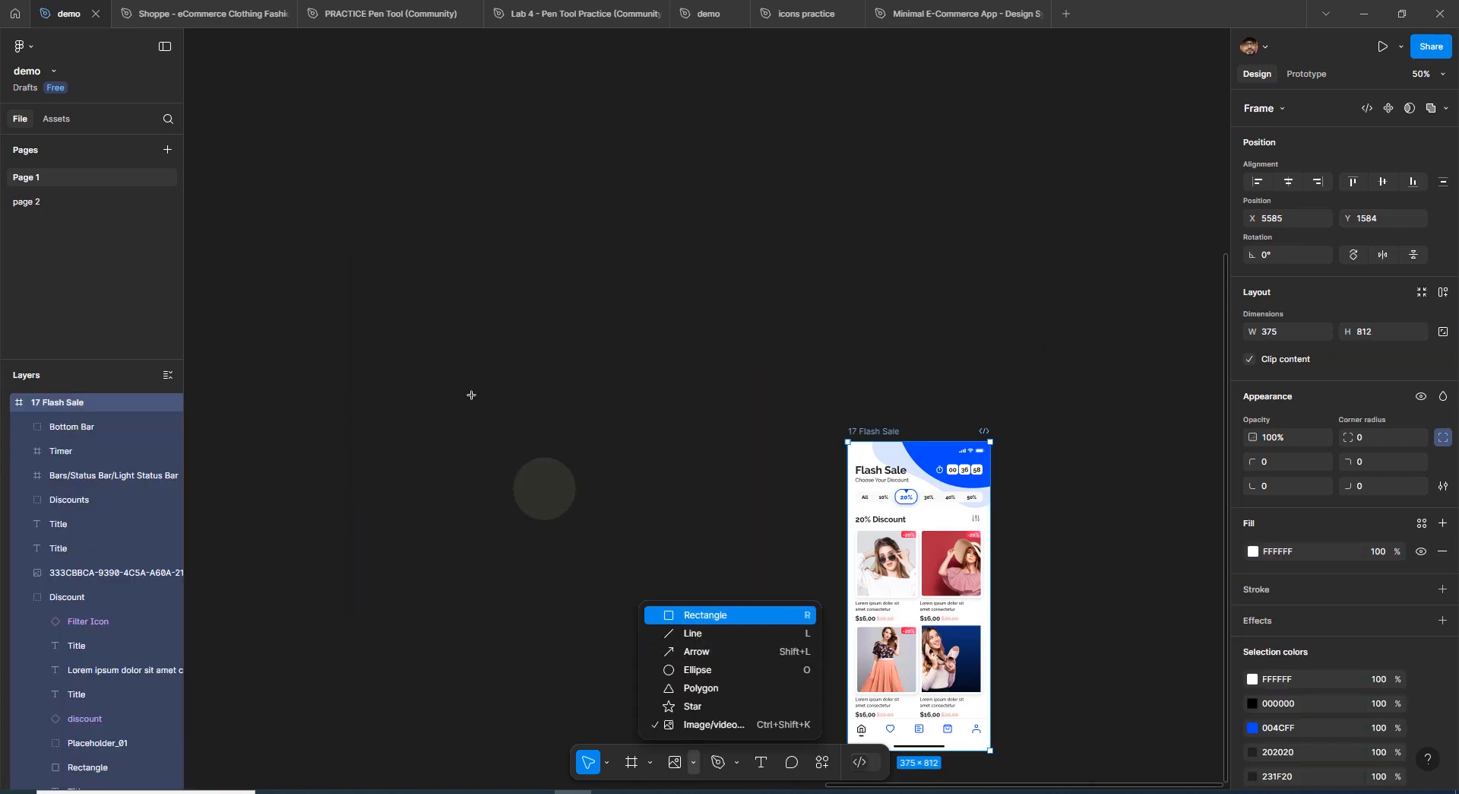
# Draw a rectangle of about 230 × 512, duplicate it 74 to the right, and group the two rectangles.
pyautogui.click(669, 608)
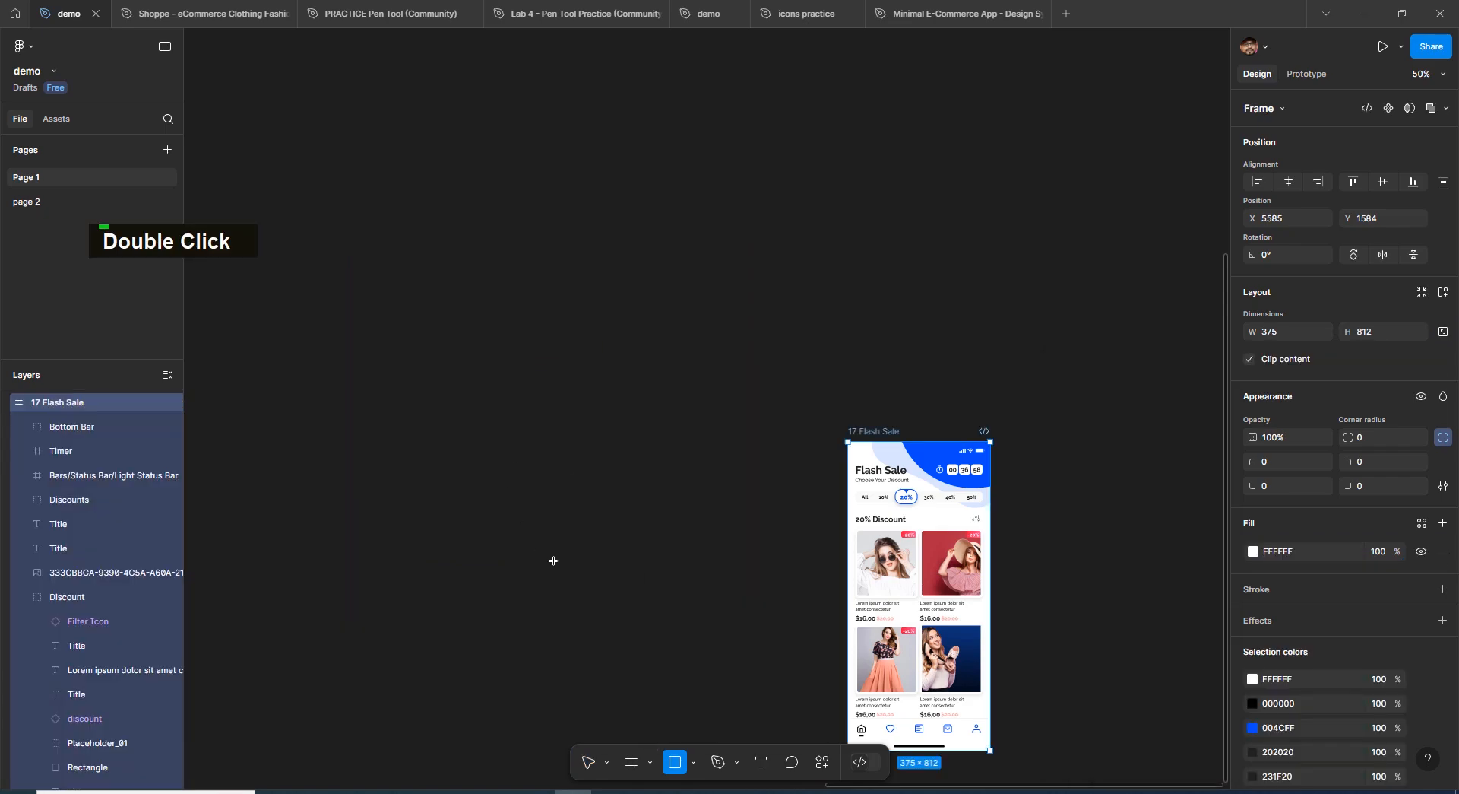
pyautogui.moveTo(462, 373); pyautogui.dragTo(550, 567)
pyautogui.moveTo(532, 463); pyautogui.dragTo(646, 456)
pyautogui.moveTo(395, 328); pyautogui.dragTo(704, 592)
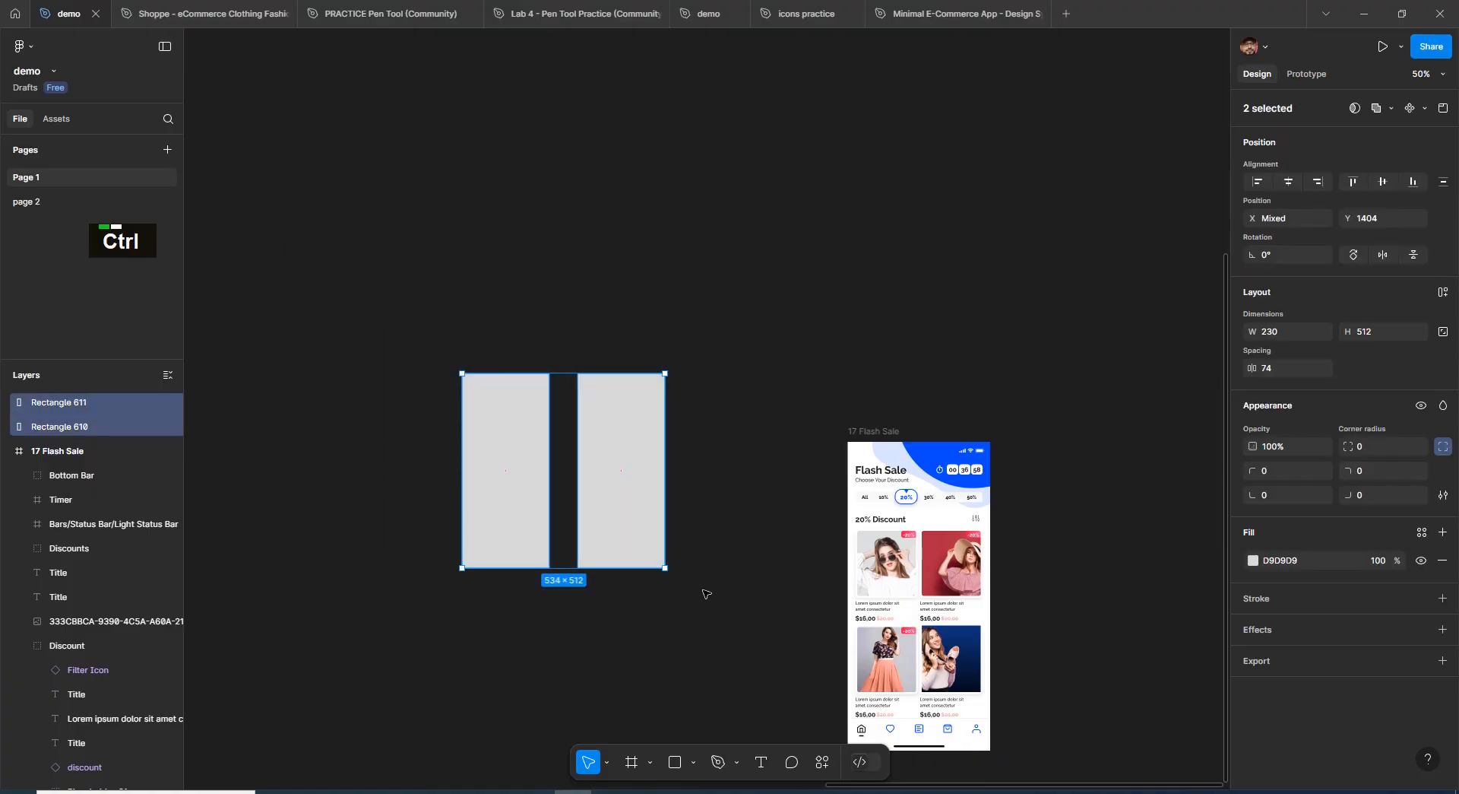
pyautogui.hotkey('ctrl', 'g')
# Place the overwhelmed young man photo at about 412 × 412 and the serene artist photo at about 342 × 342 above the rectangles.
pyautogui.hotkey('ctrl', 'shift', 'k')
pyautogui.click(507, 122)
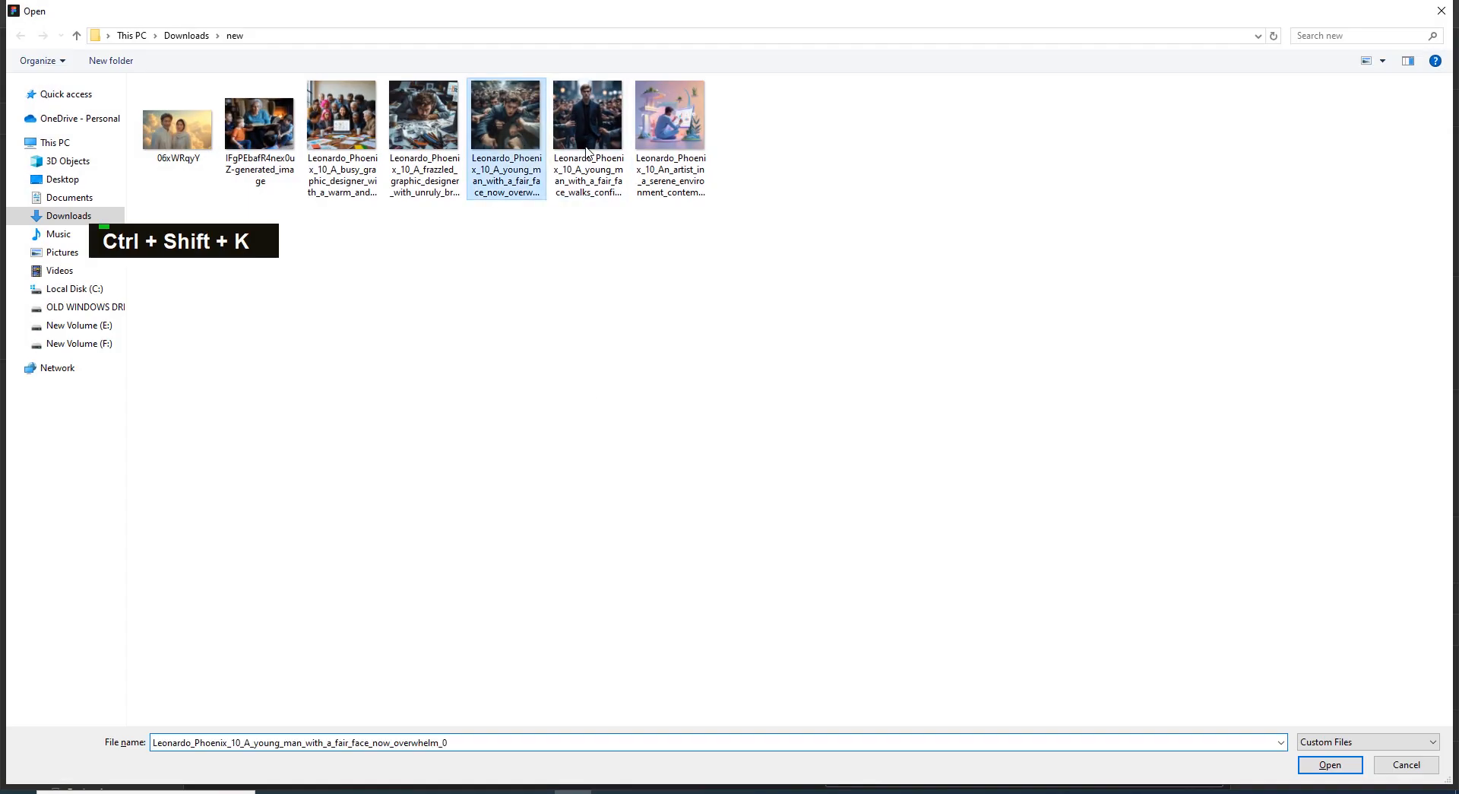
pyautogui.keyDown('ctrl'); pyautogui.click(587, 121); pyautogui.keyUp('ctrl')
pyautogui.click(1331, 764)
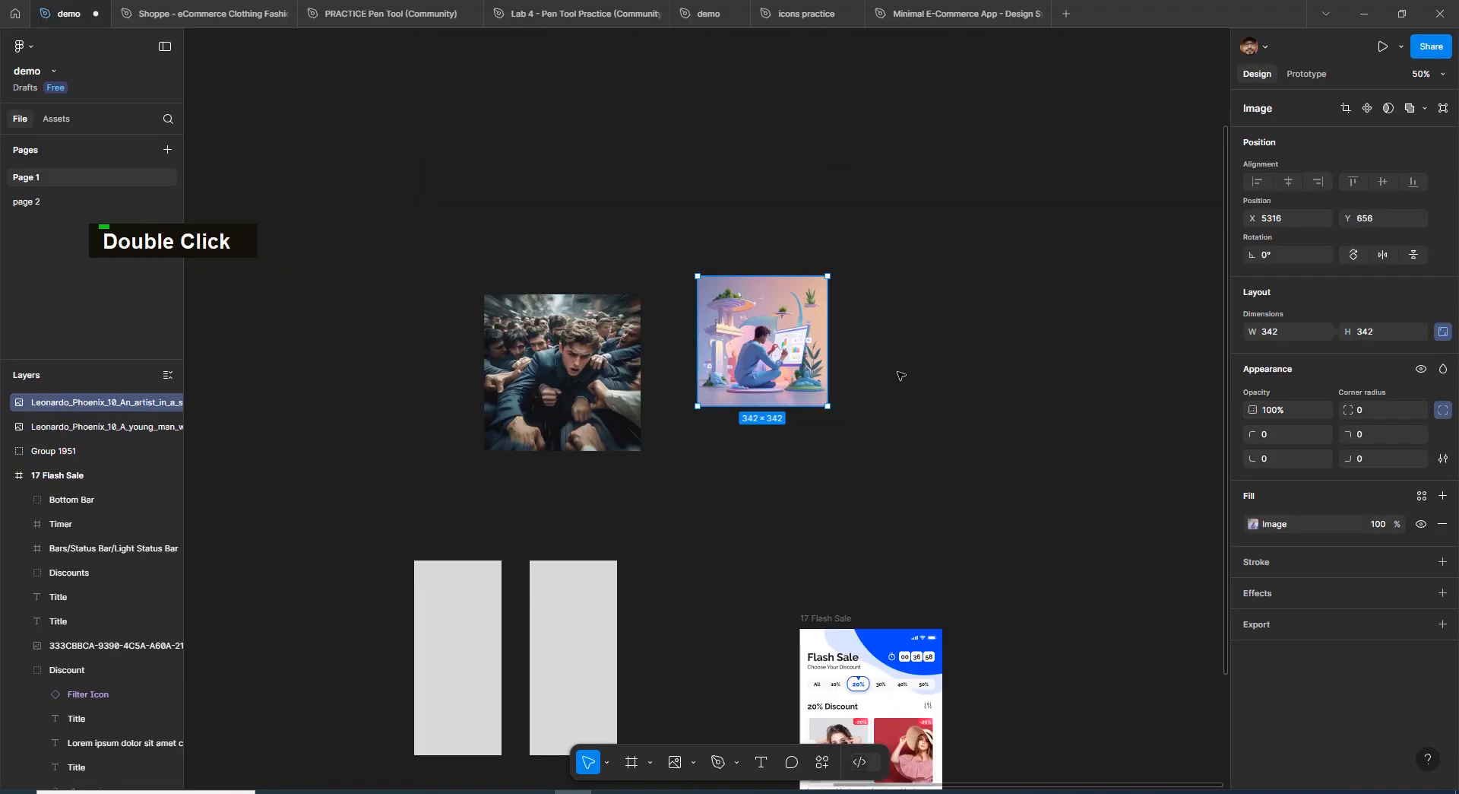
pyautogui.click(899, 375)
# Move the artist photo closer beside the young man photo and group the two photos.
pyautogui.moveTo(796, 355); pyautogui.dragTo(761, 392)
pyautogui.moveTo(460, 232); pyautogui.dragTo(819, 473)
pyautogui.hotkey('ctrl', 'g')
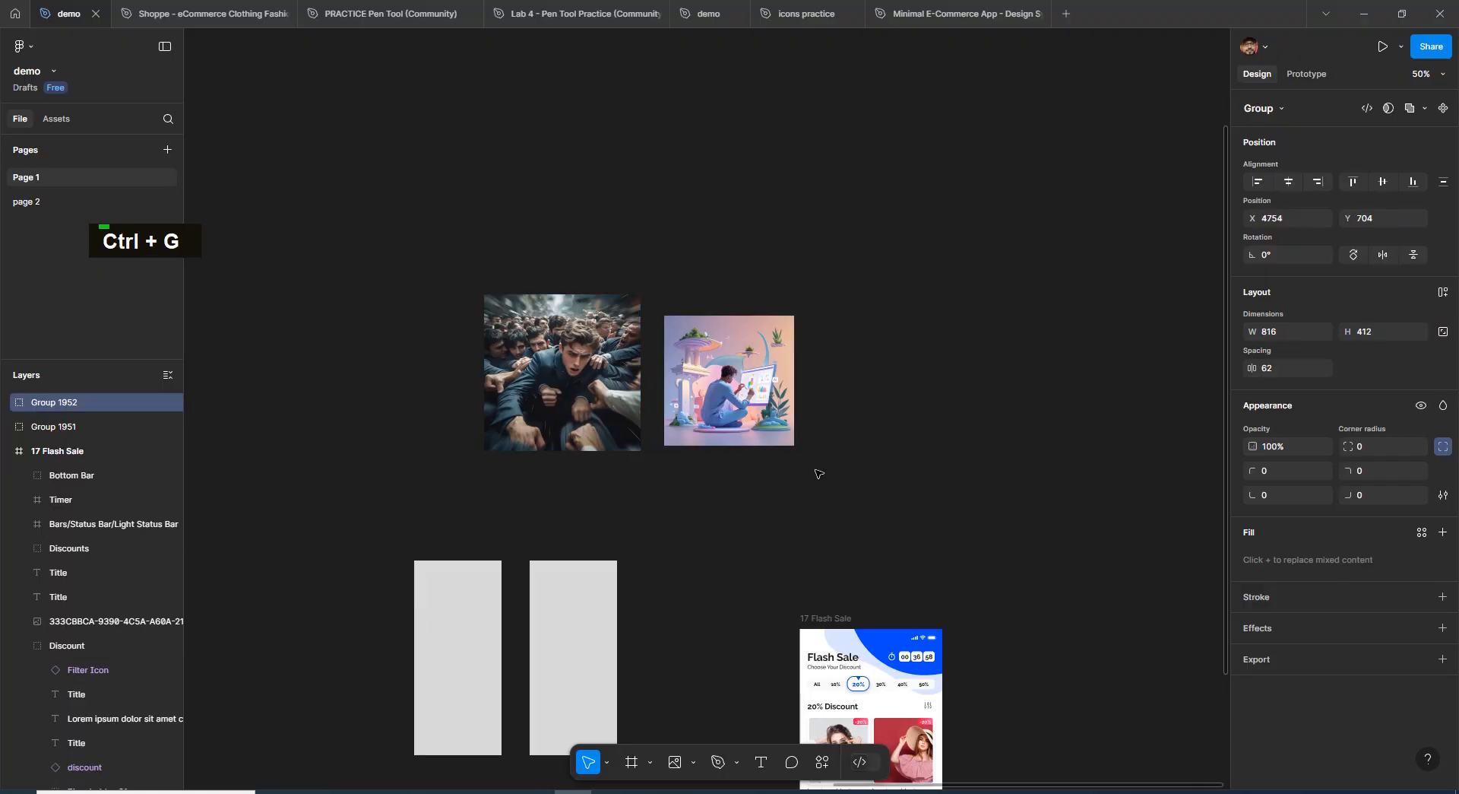
# Move the photo group so that its left edge lines up with the rectangle group below, at X 4570.
pyautogui.moveTo(697, 488); pyautogui.dragTo(727, 414)
pyautogui.moveTo(791, 341); pyautogui.dragTo(719, 332)
pyautogui.doubleClick(665, 614)
# Mask the photo group with the rectangle group and move the rectangle mask up over the photos.
pyautogui.click(596, 619)
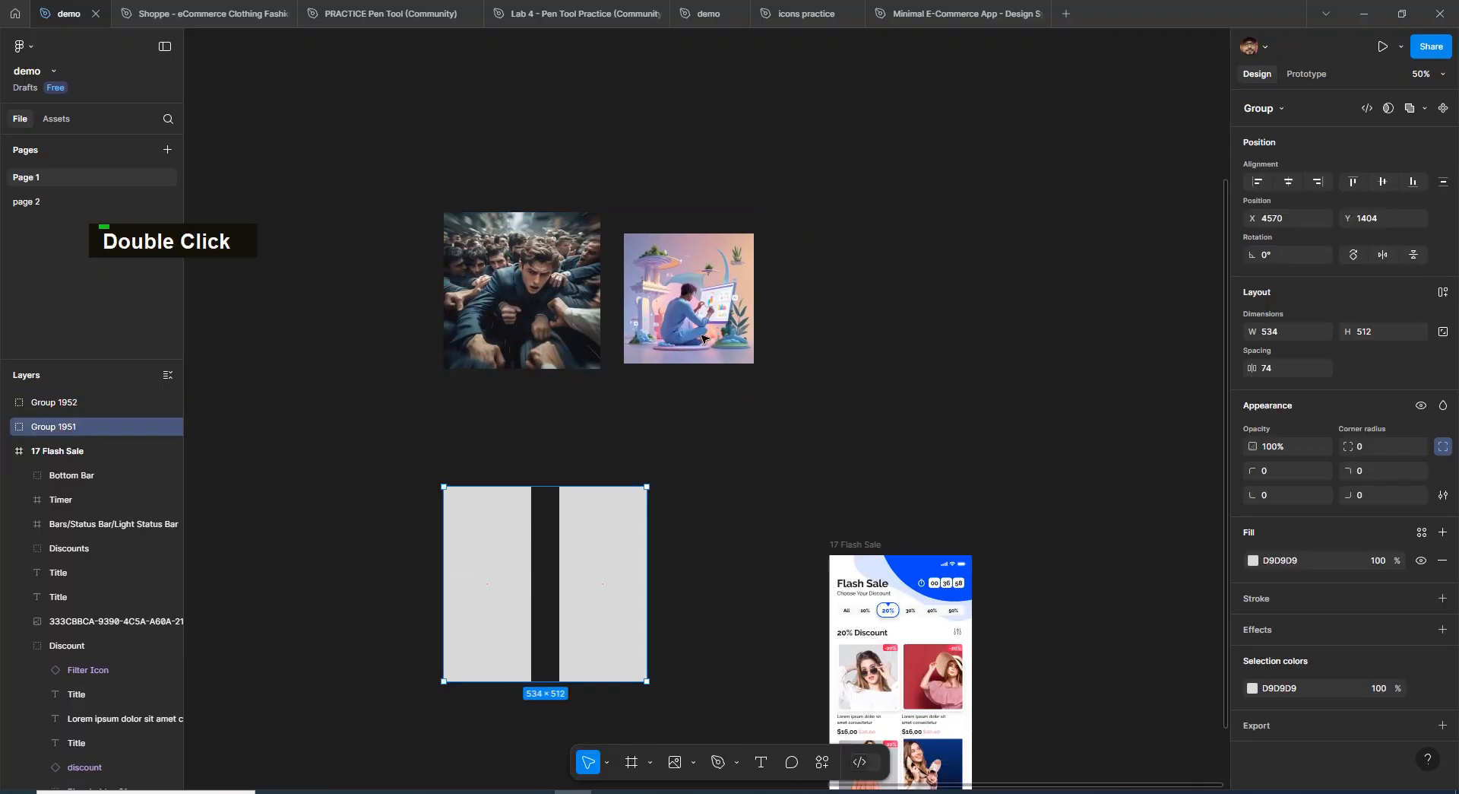
pyautogui.keyDown('shift'); pyautogui.click(703, 338); pyautogui.keyUp('shift')
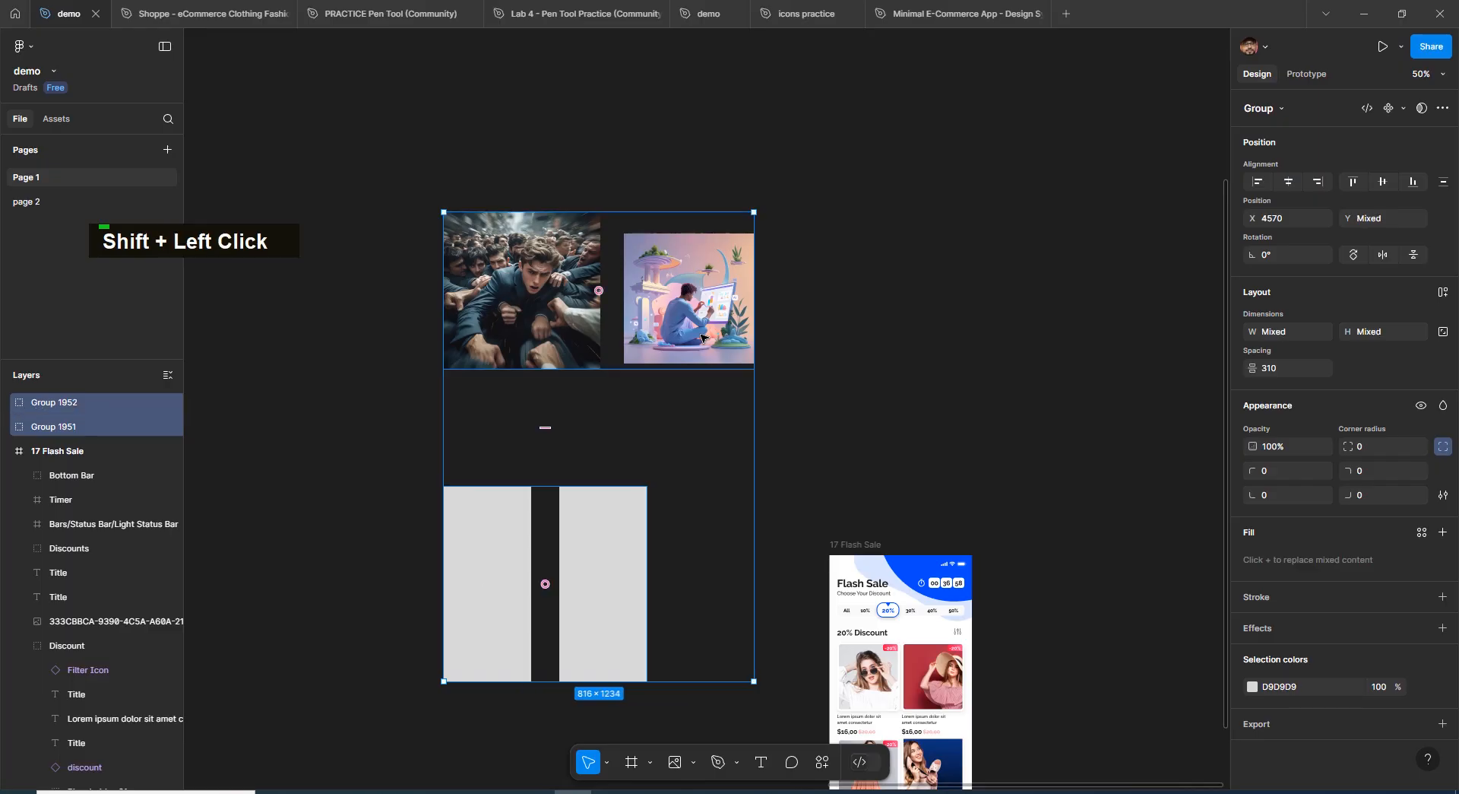
pyautogui.click(1421, 107)
pyautogui.moveTo(583, 569); pyautogui.dragTo(659, 279)
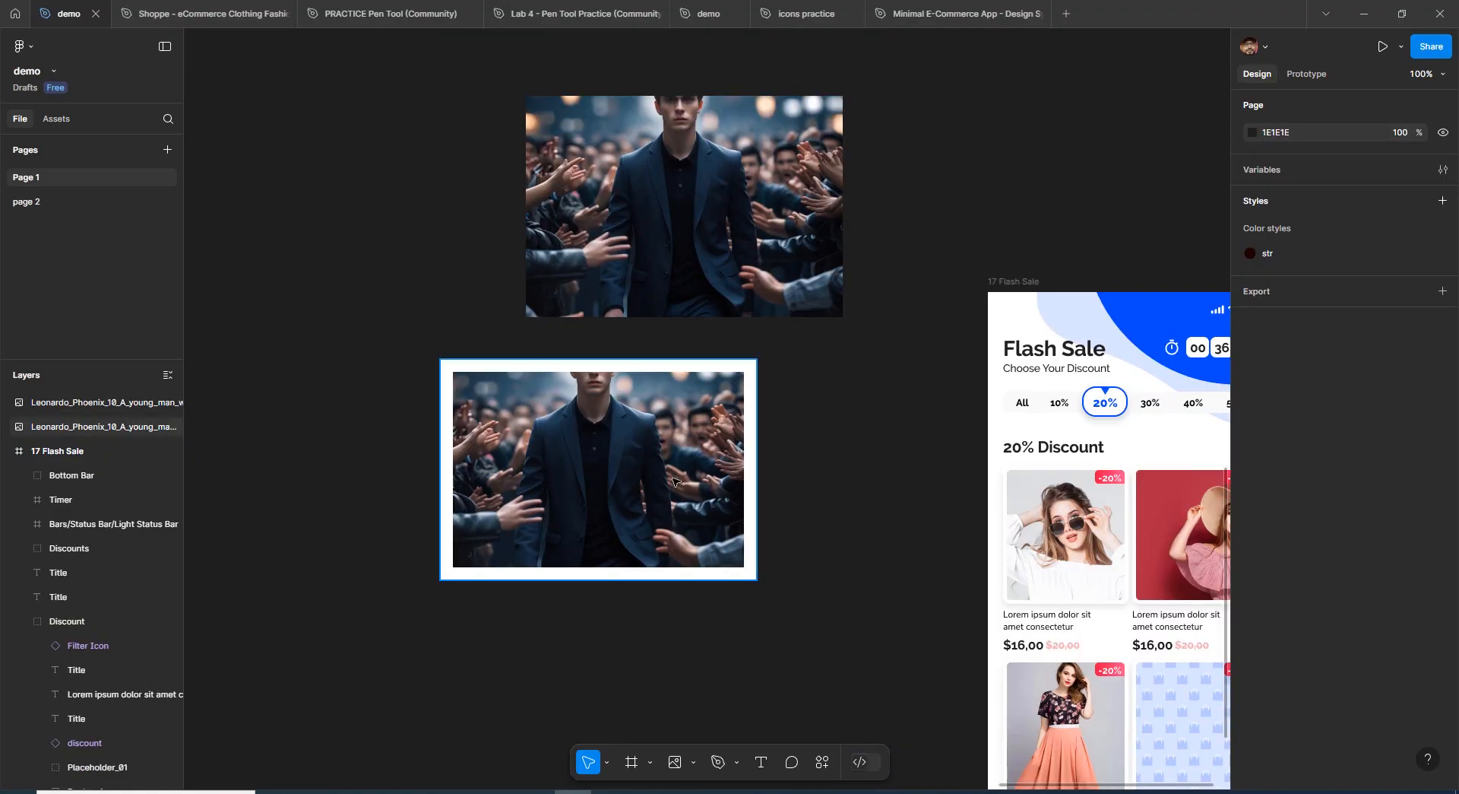
# Move the white-bordered photo slightly, then copy its properties and paste them onto the plain photo above it.
pyautogui.click(691, 489)
pyautogui.moveTo(704, 495); pyautogui.dragTo(701, 497)
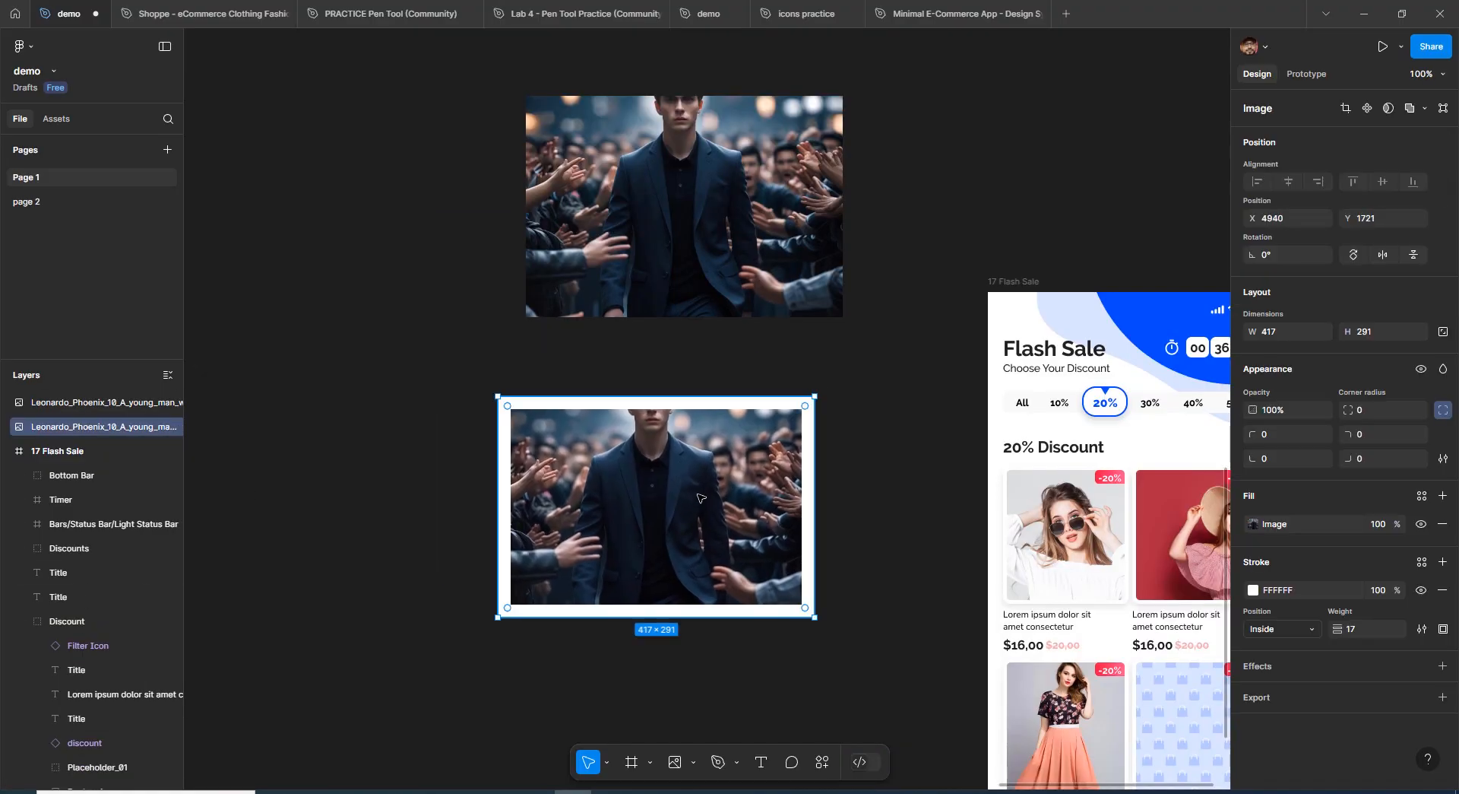
pyautogui.click(777, 264)
pyautogui.click(747, 472)
pyautogui.press('ctrl')
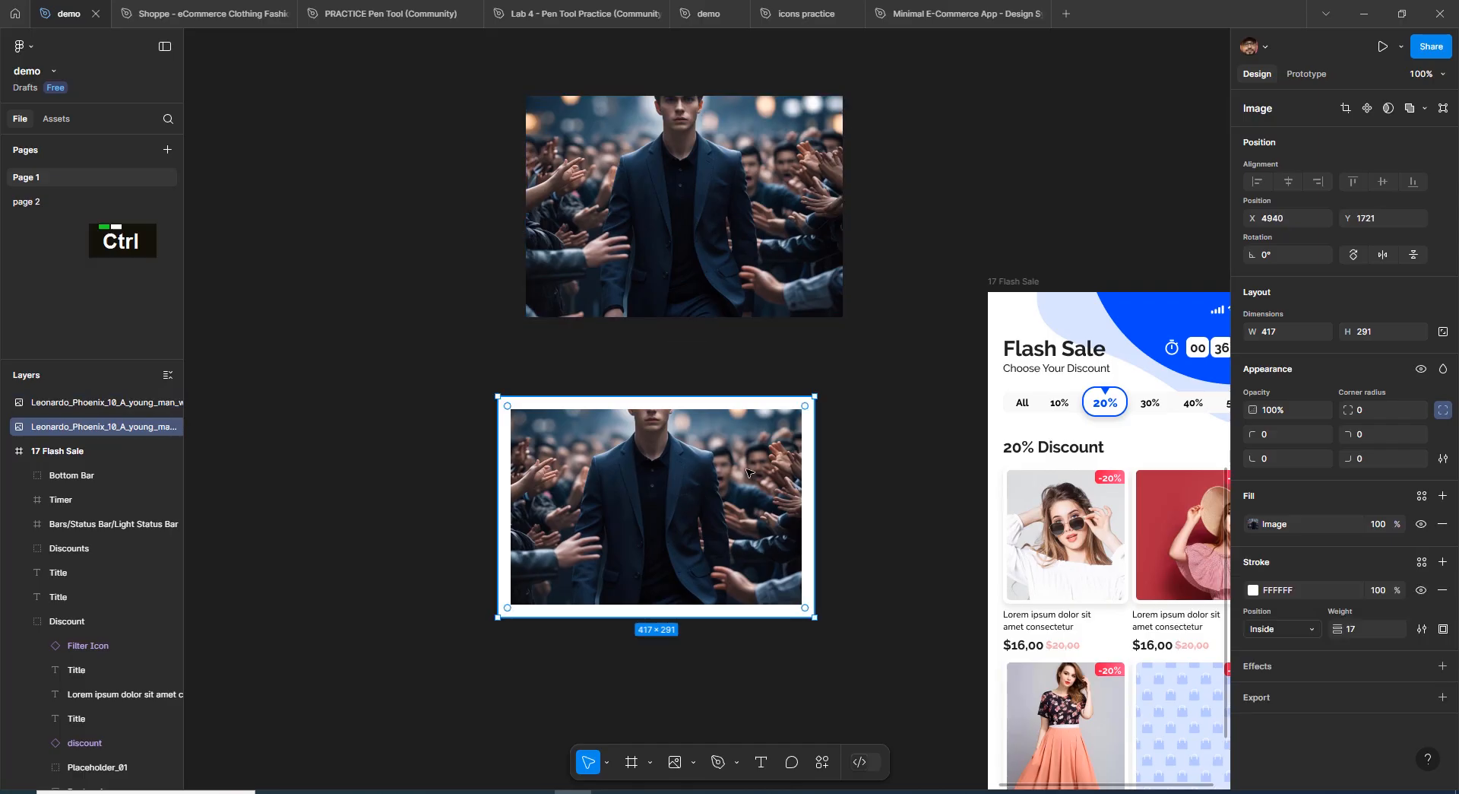
pyautogui.hotkey('ctrl', 'alt', 'c')
pyautogui.click(719, 248)
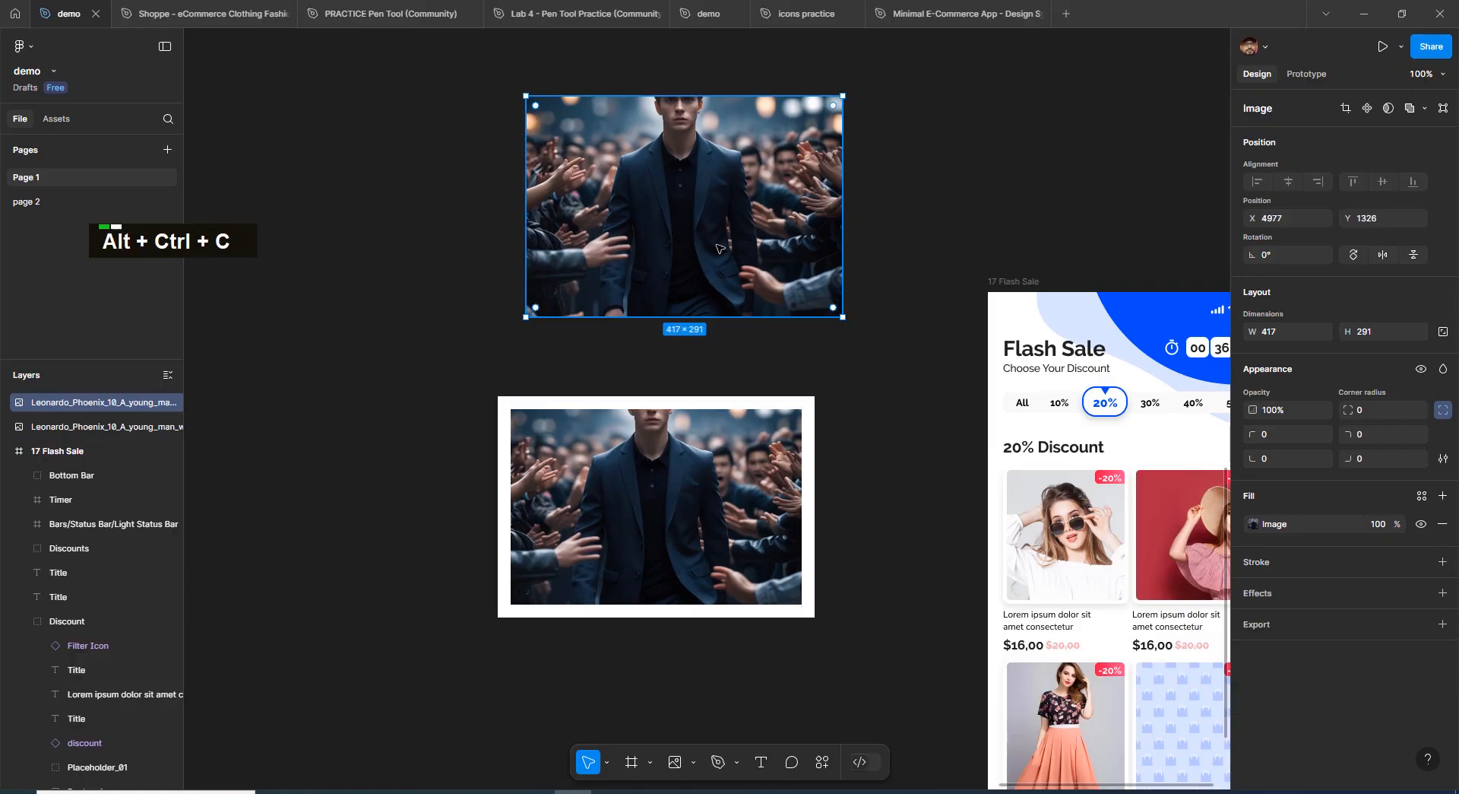
pyautogui.hotkey('ctrl', 'alt', 'v')
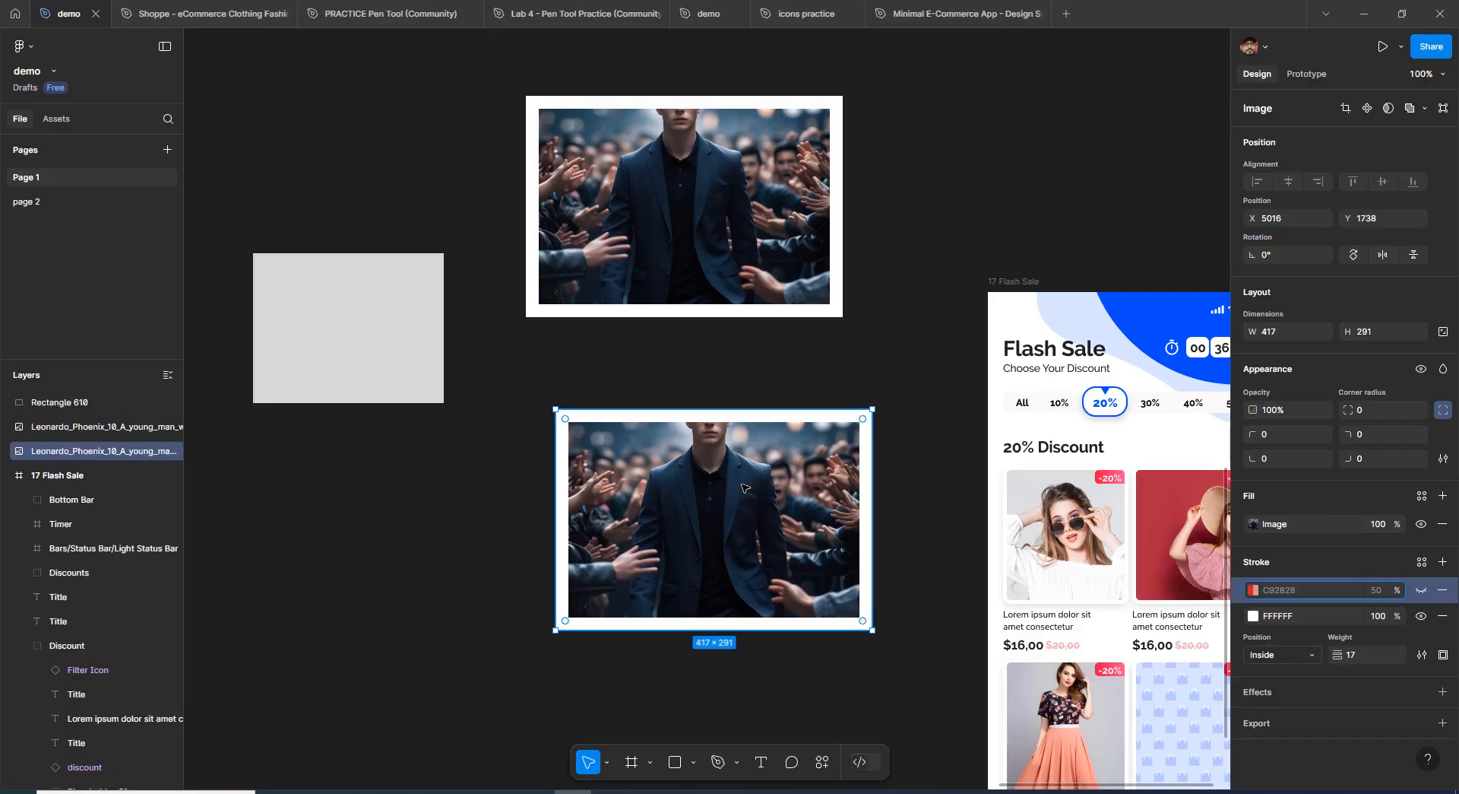
# Add a second fill in red D23434 over the image fill of the lower photo.
pyautogui.doubleClick(758, 459)
pyautogui.click(1443, 495)
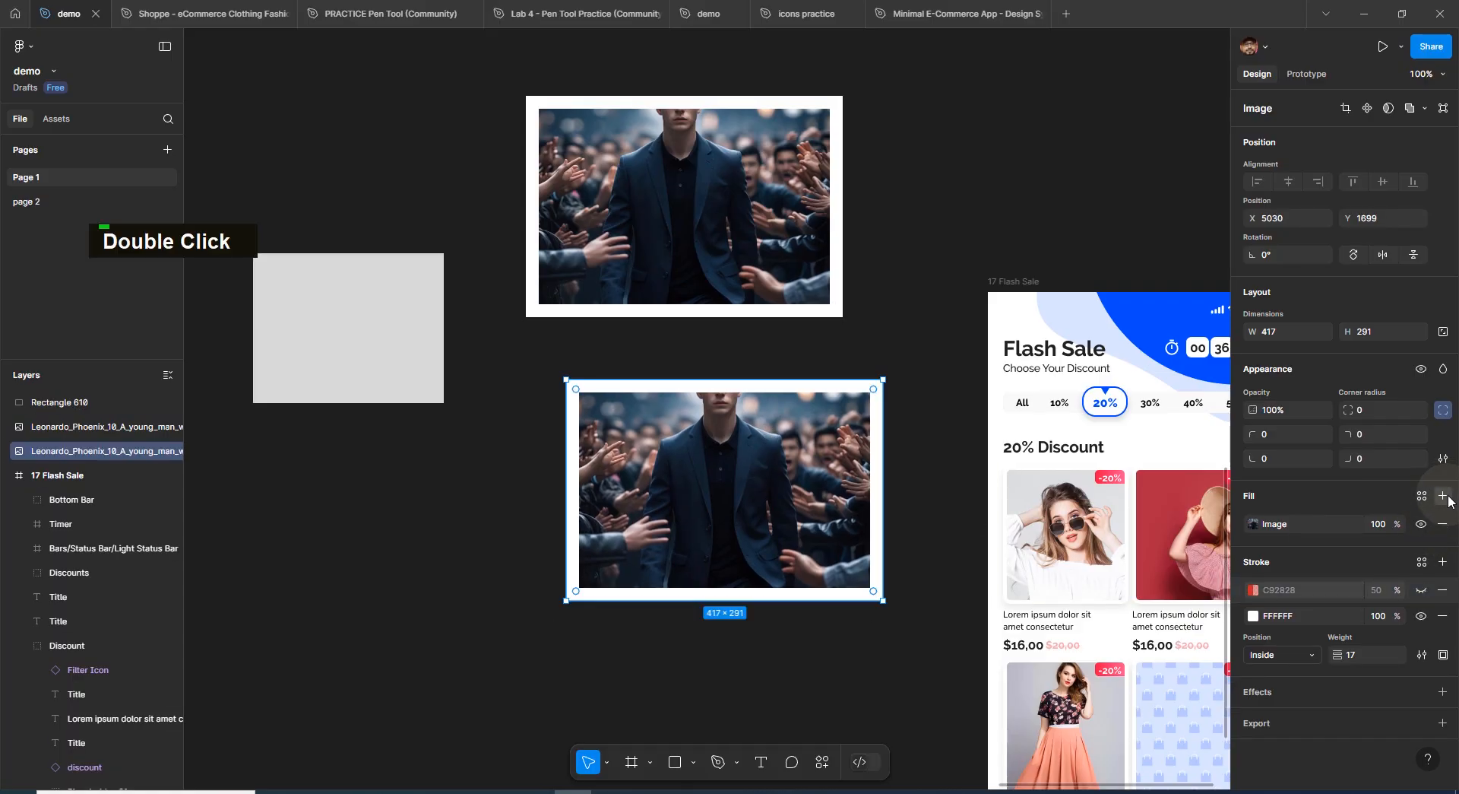
pyautogui.click(1253, 524)
pyautogui.click(1180, 470)
pyautogui.click(878, 370)
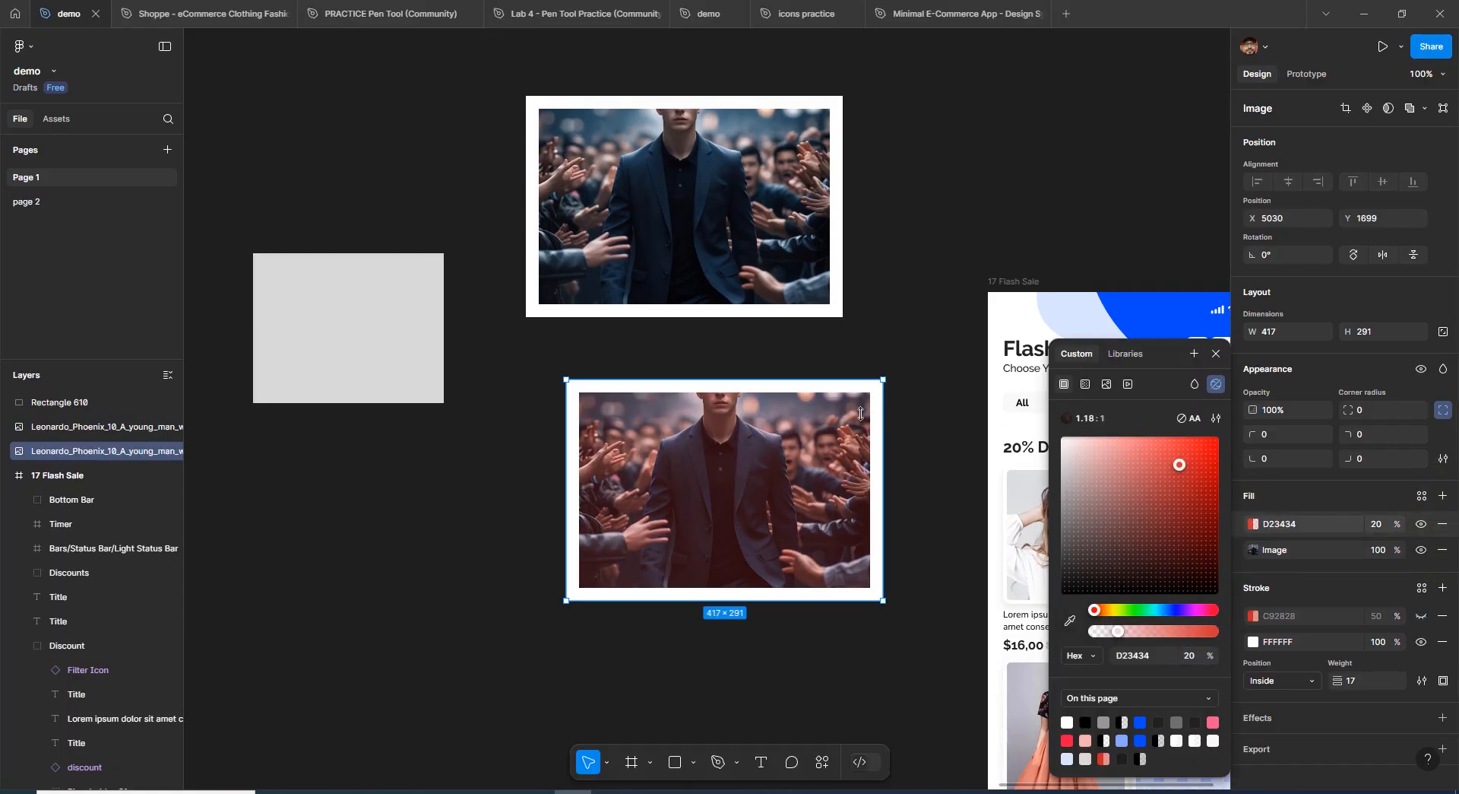
pyautogui.click(864, 360)
pyautogui.click(815, 443)
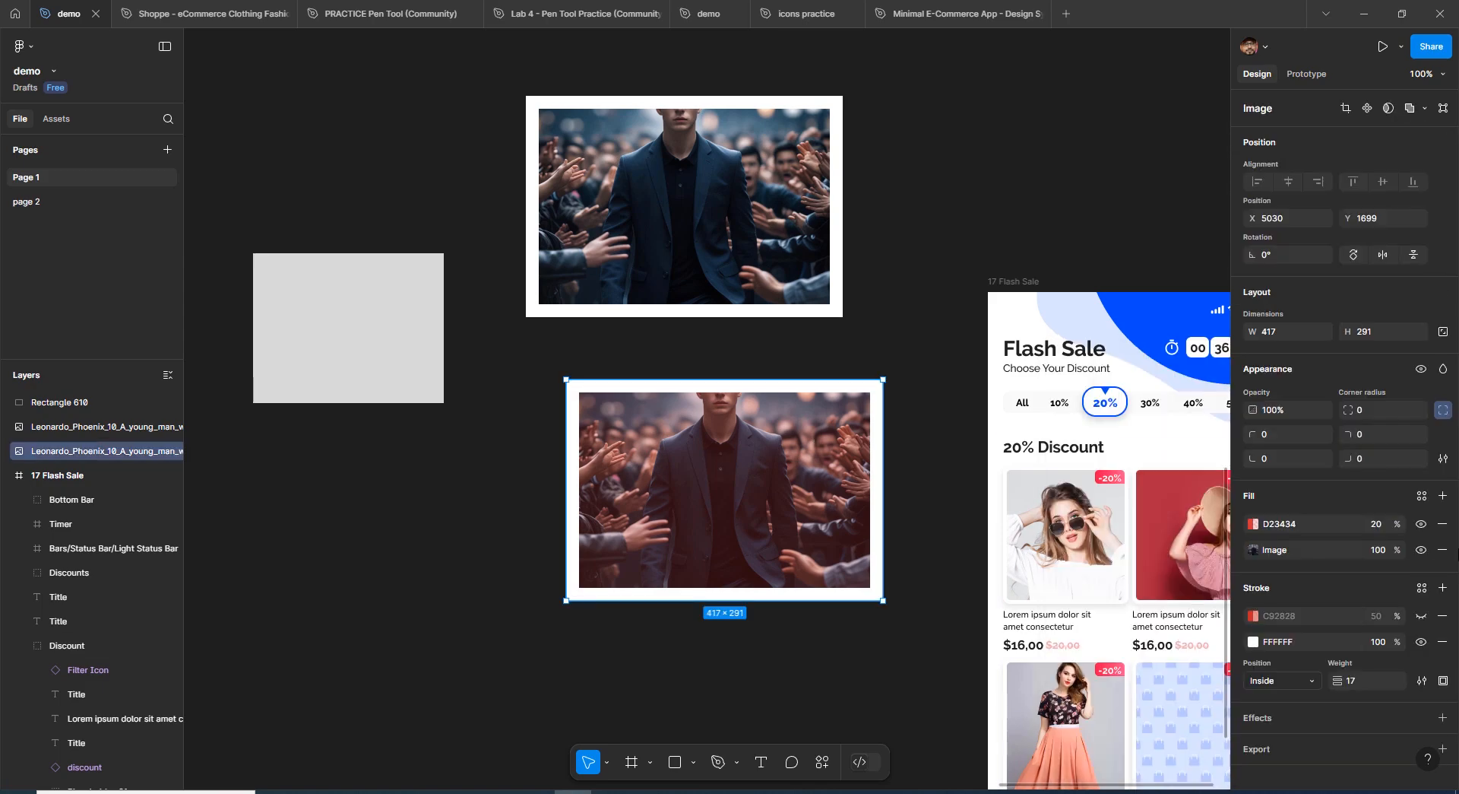
# Set the lower photo's red fill opacity to 50% and shift the photo slightly to X 4994, Y 1708.
pyautogui.click(1377, 524)
pyautogui.write('50')
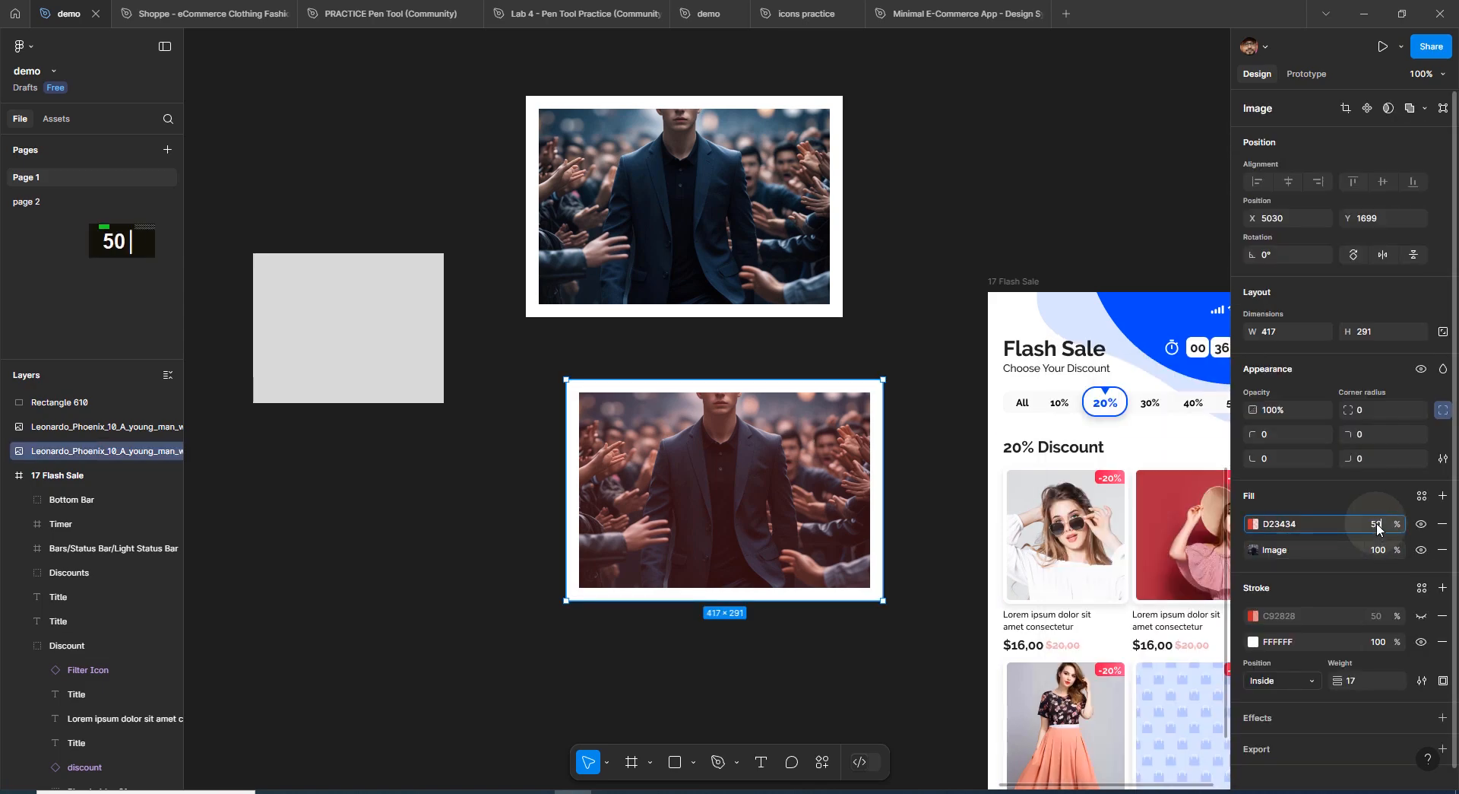
pyautogui.press('Return')
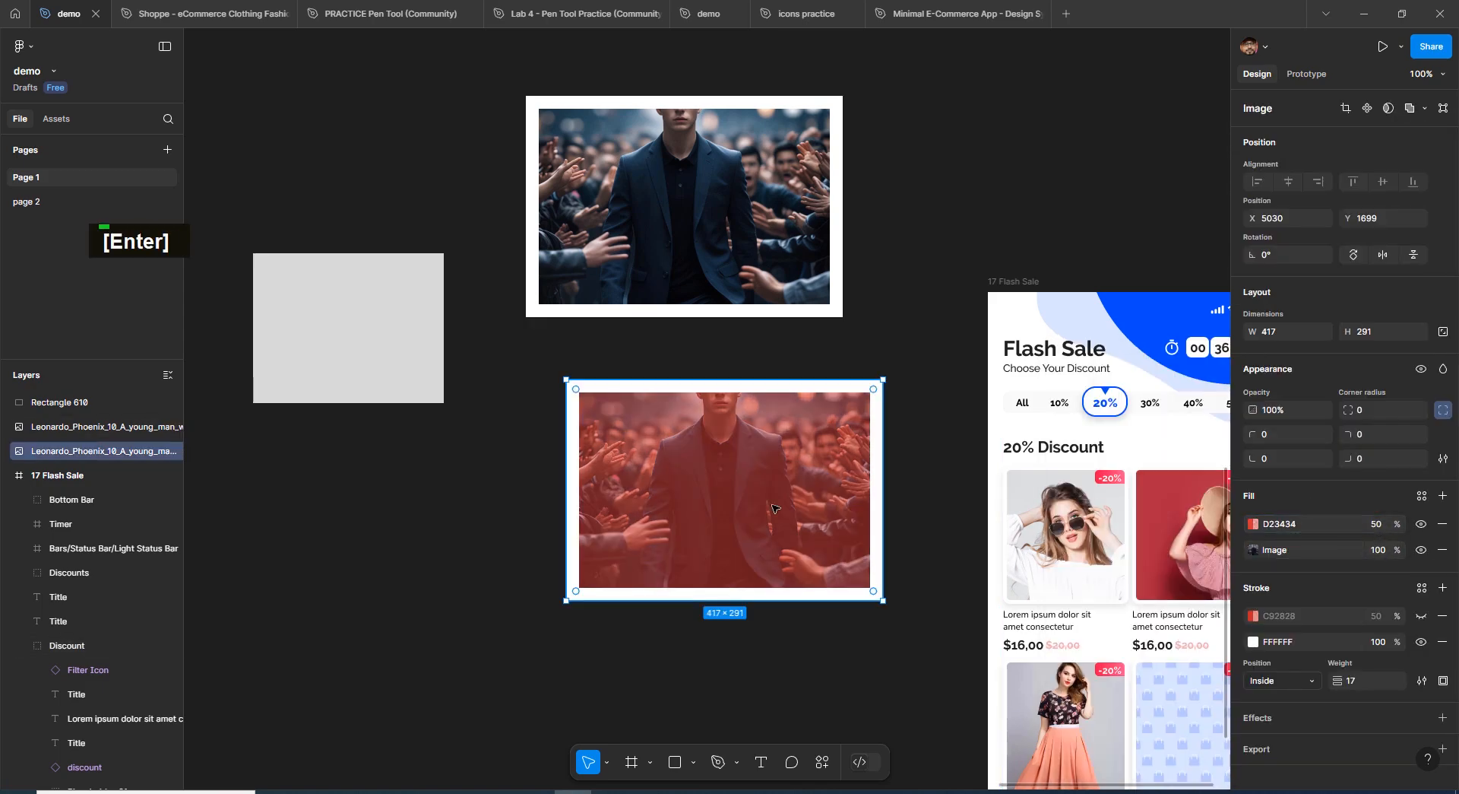
pyautogui.moveTo(774, 508); pyautogui.dragTo(745, 515)
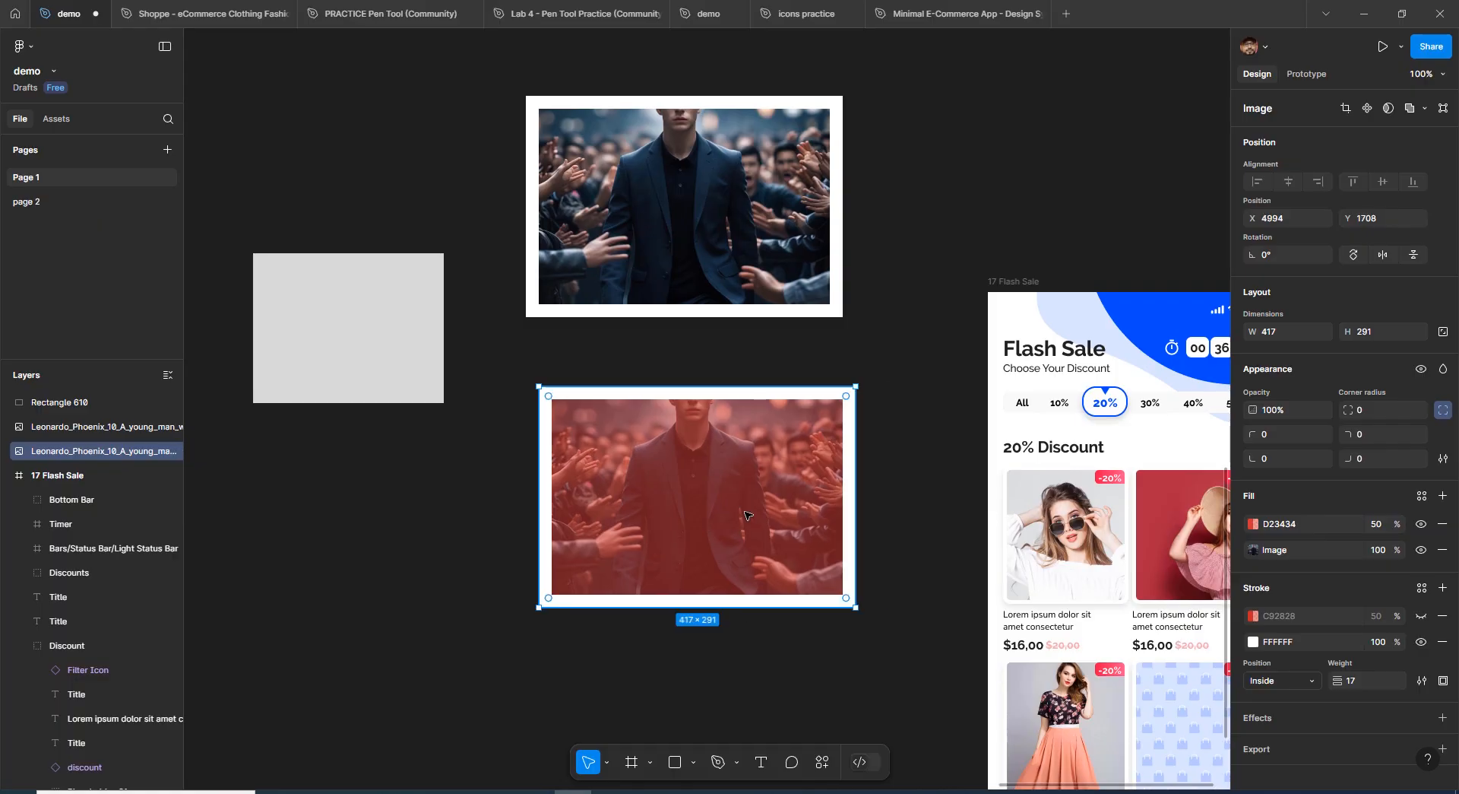
# Try pasting all of the lower photo's properties onto the upper photo, and undo the paste.
pyautogui.click(798, 269)
pyautogui.click(794, 473)
pyautogui.hotkey('ctrl', 'alt', 'c')
pyautogui.click(697, 255)
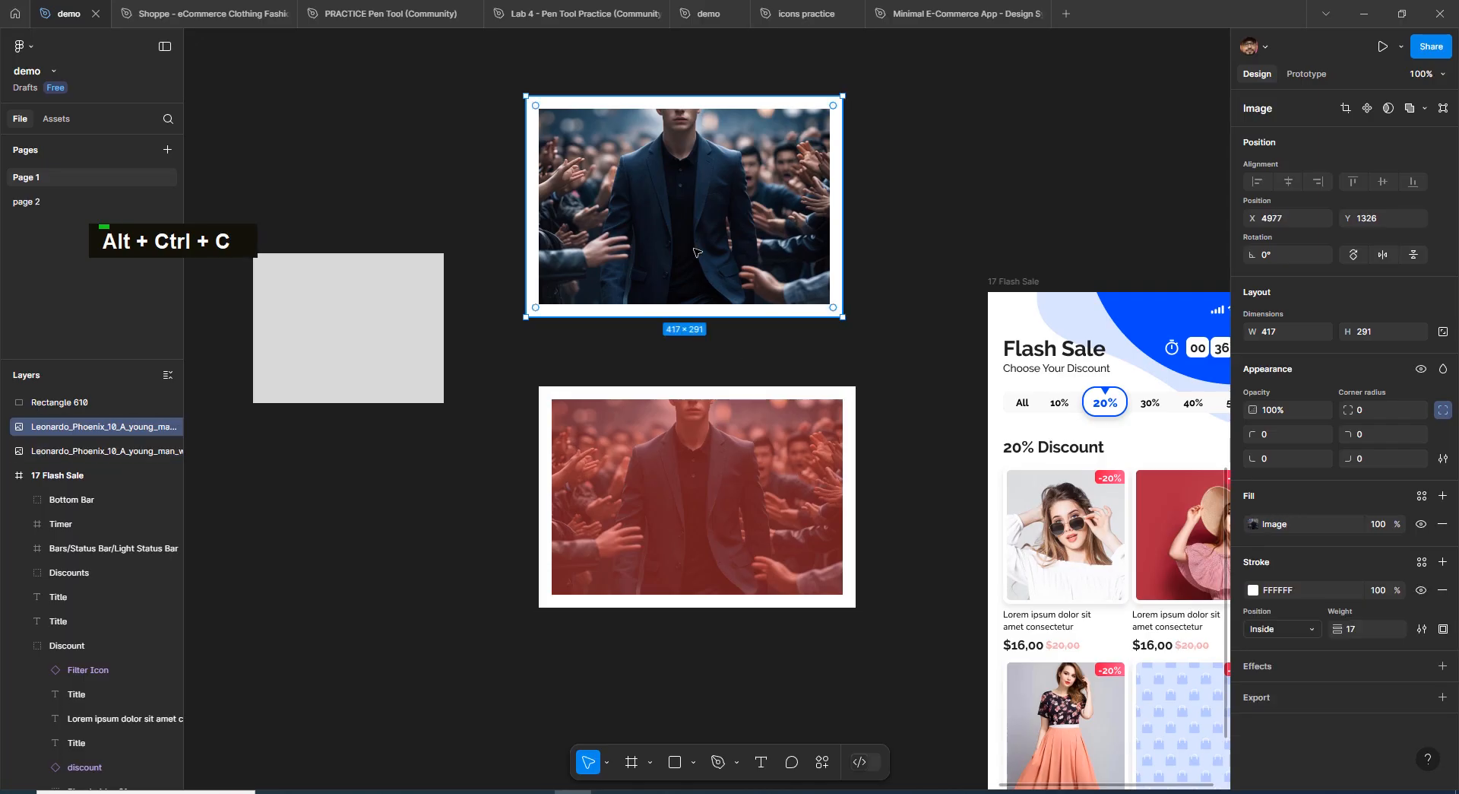
pyautogui.hotkey('ctrl', 'alt', 'v')
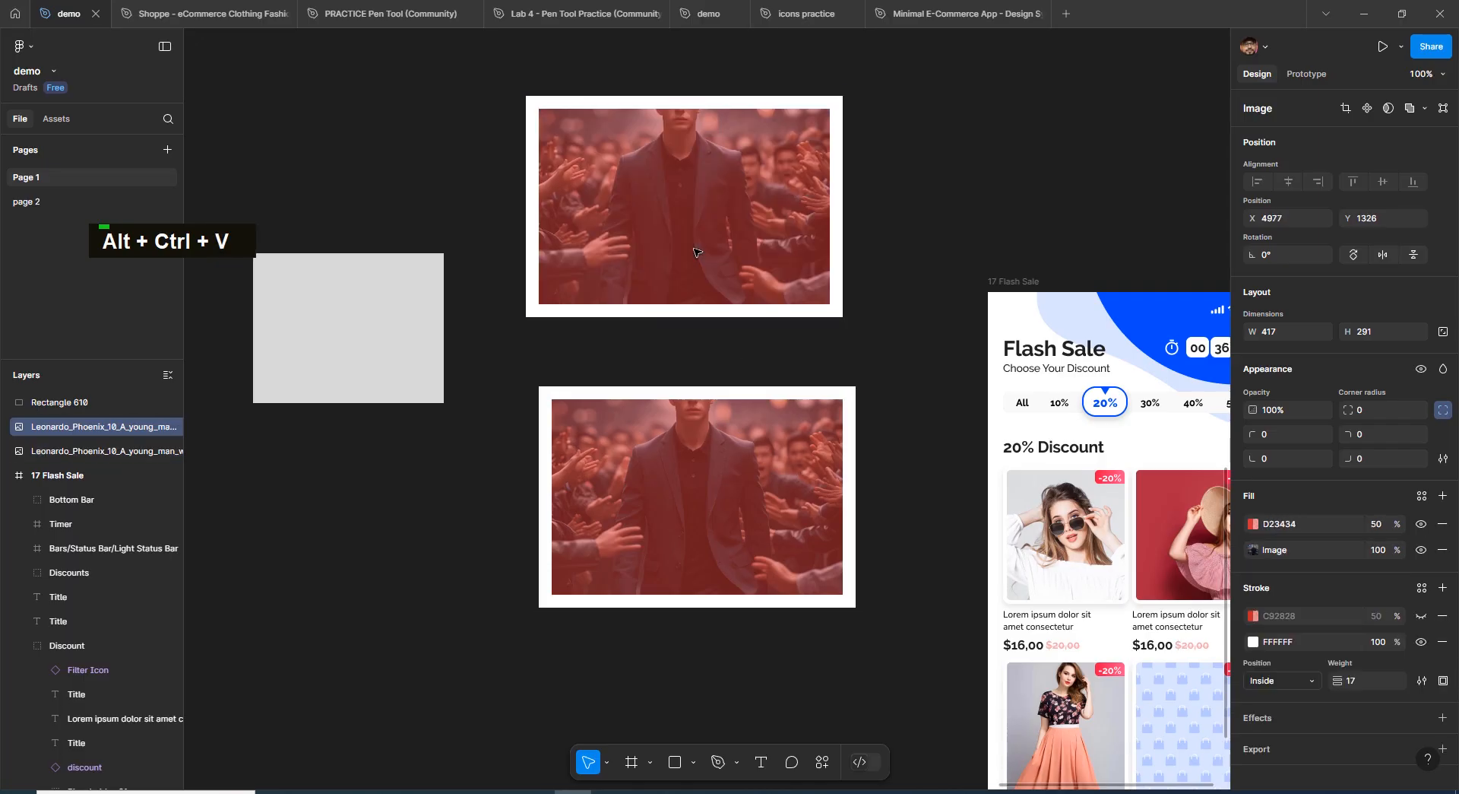
pyautogui.hotkey('ctrl', 'z')
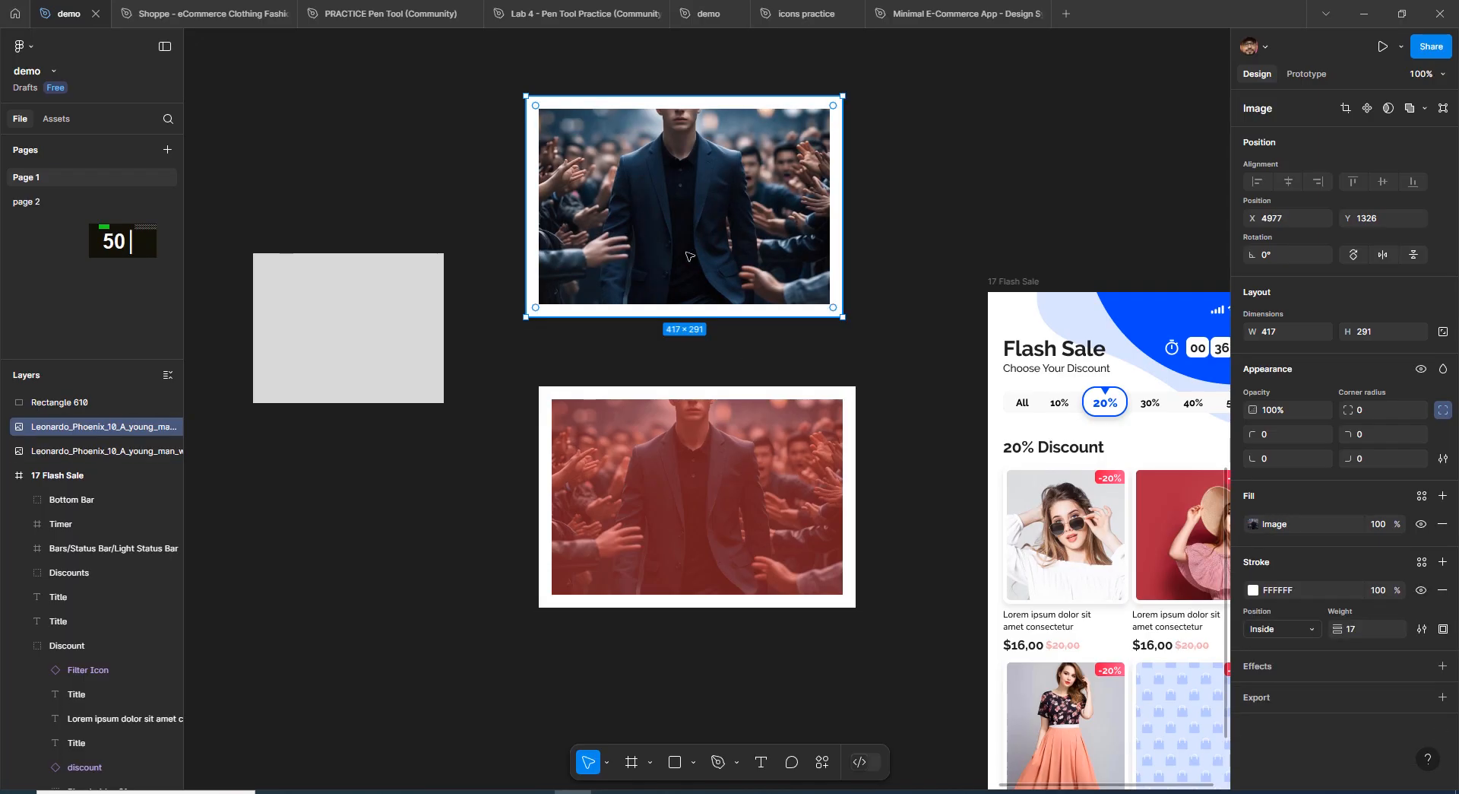
# Hide the upper photo's white stroke and copy only the lower photo's D23434 fill at 50% onto it.
pyautogui.click(1421, 590)
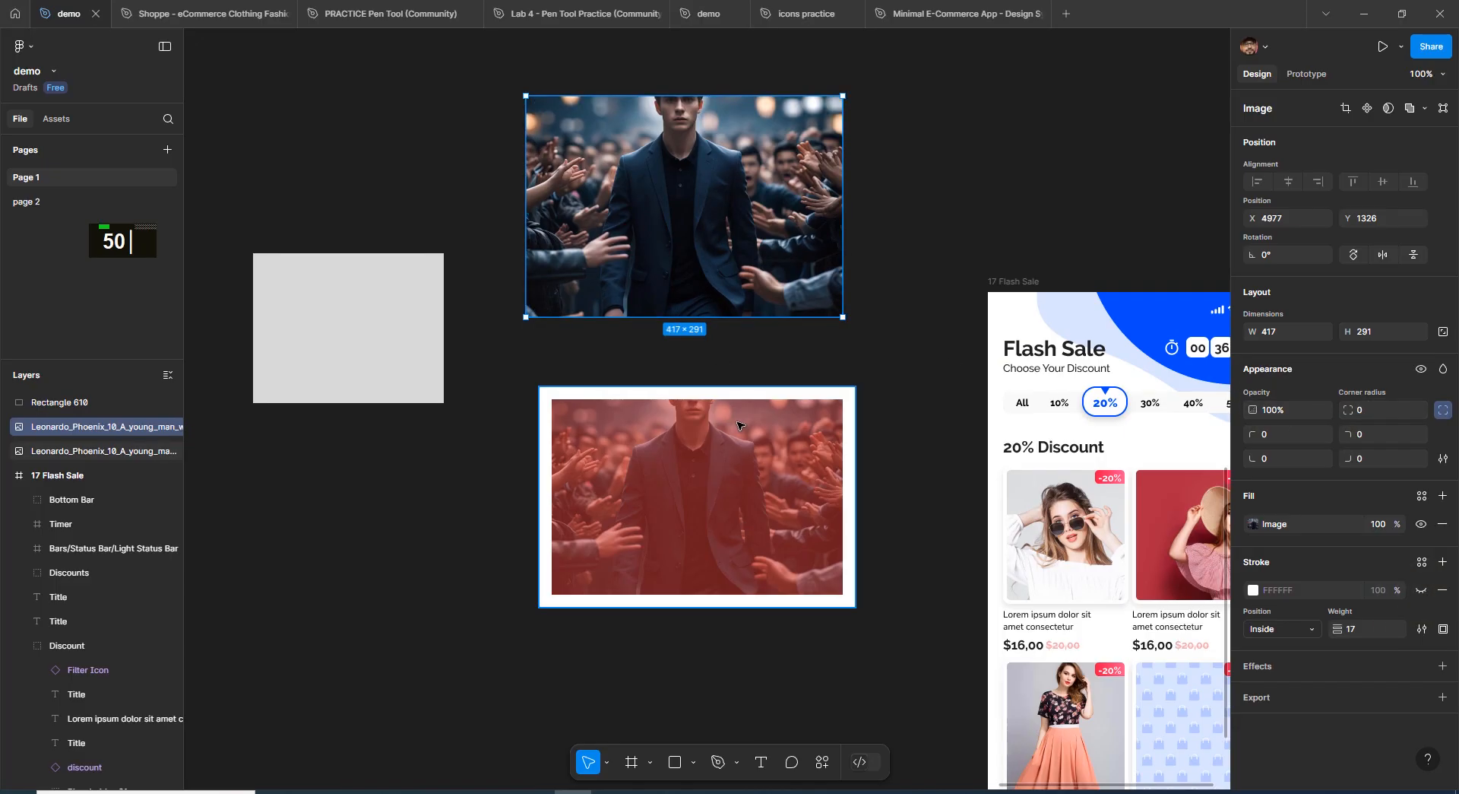
pyautogui.click(765, 511)
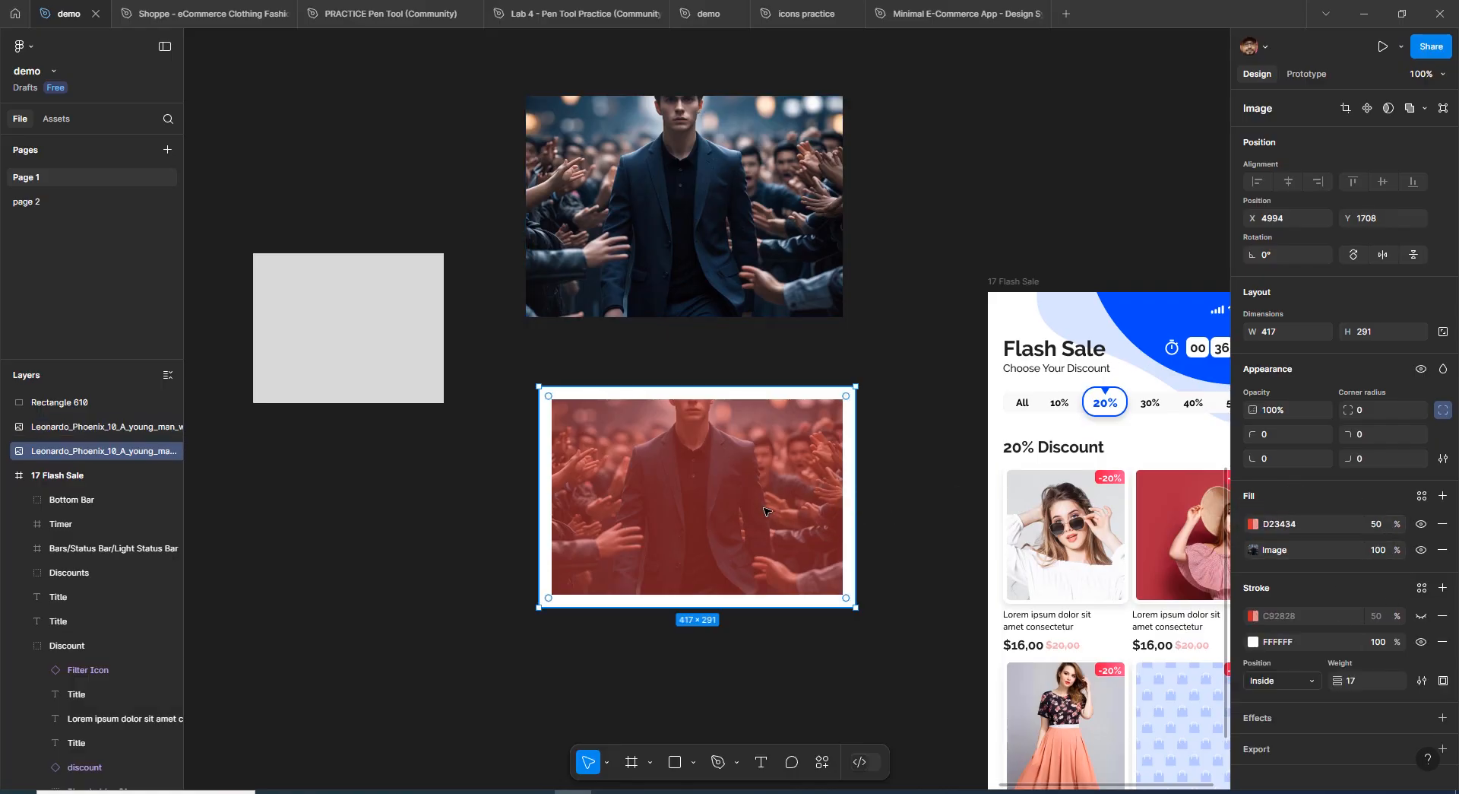
pyautogui.rightClick(1307, 517)
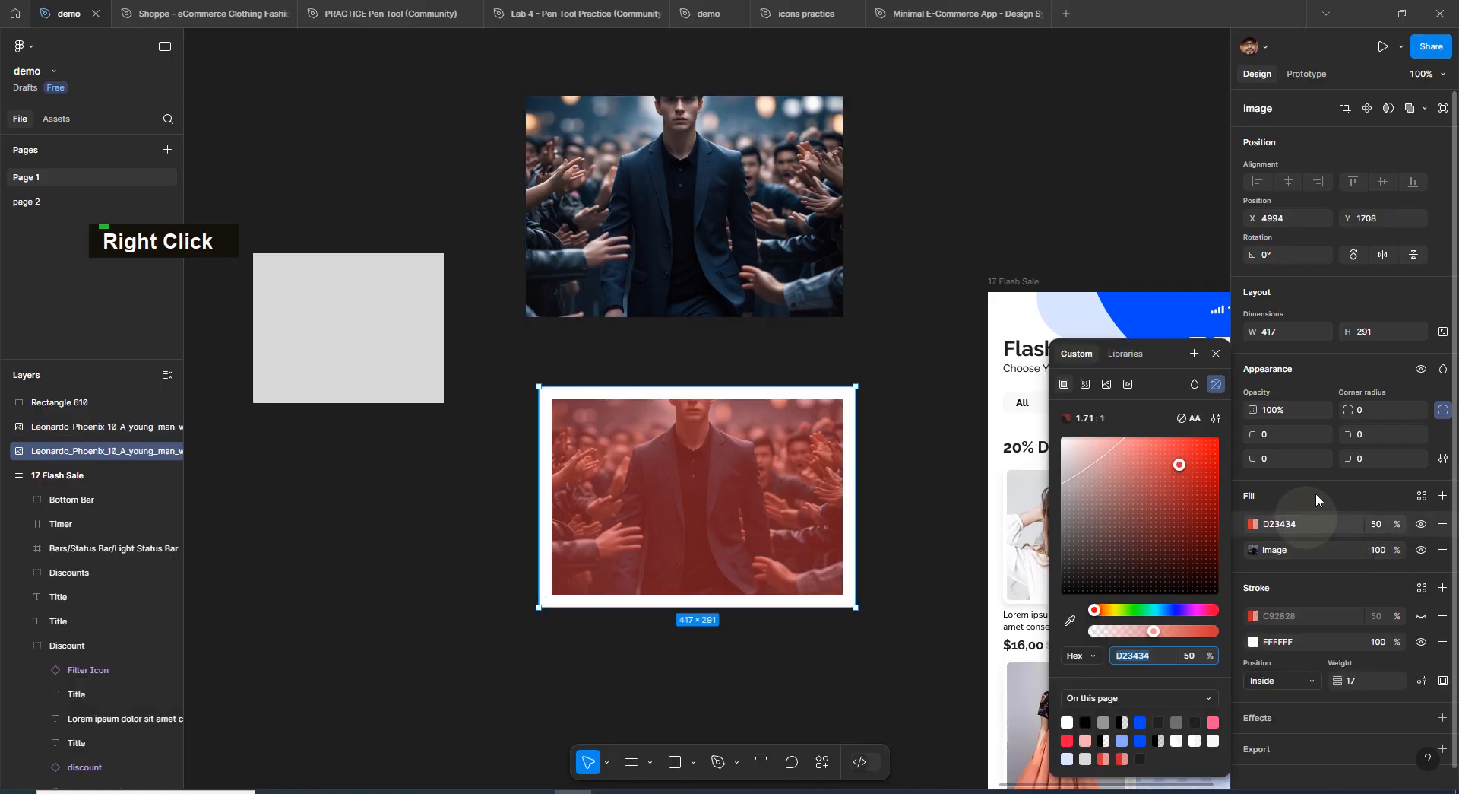
pyautogui.click(1242, 523)
pyautogui.hotkey('ctrl', 'c')
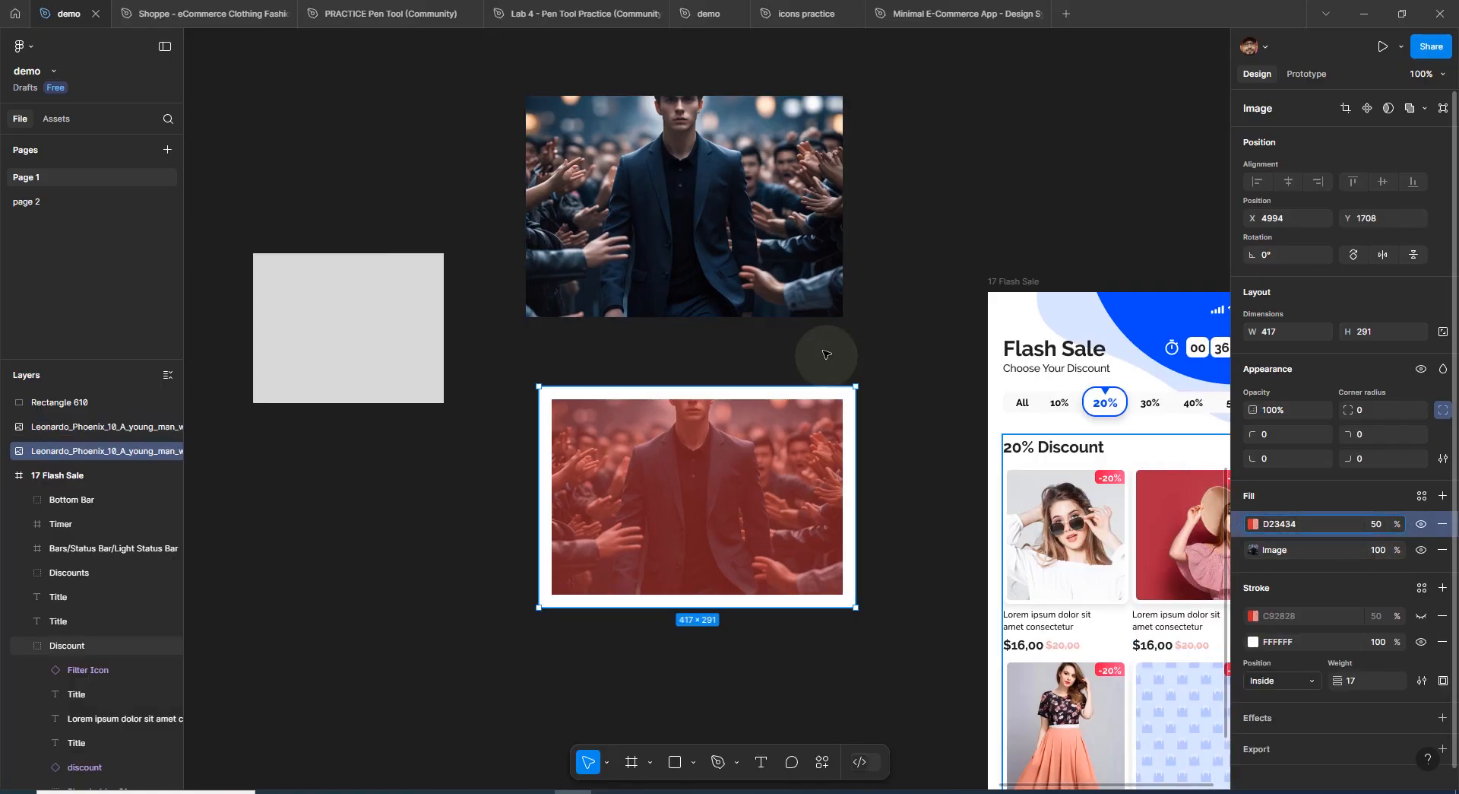
pyautogui.click(770, 272)
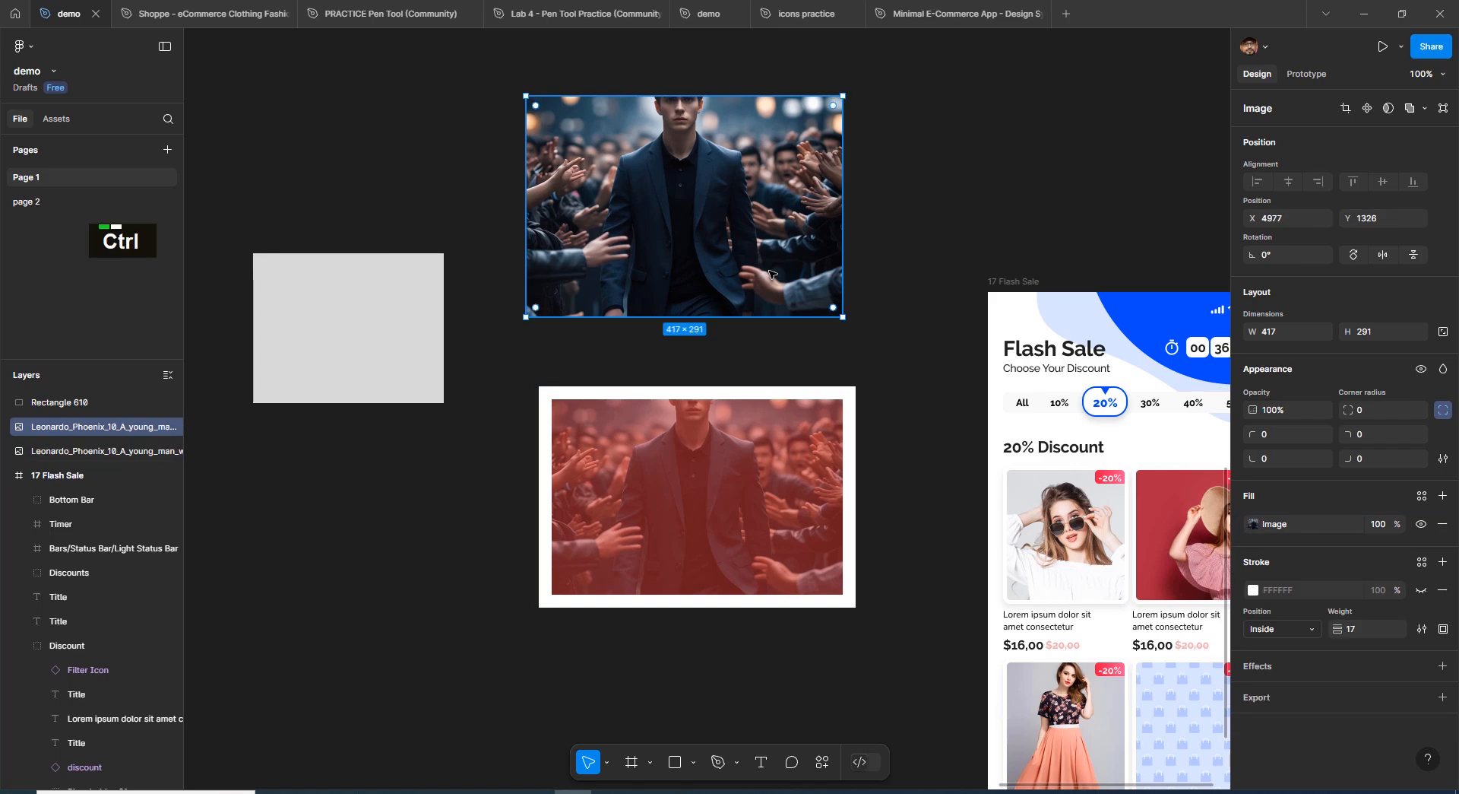
pyautogui.hotkey('ctrl', 'v')
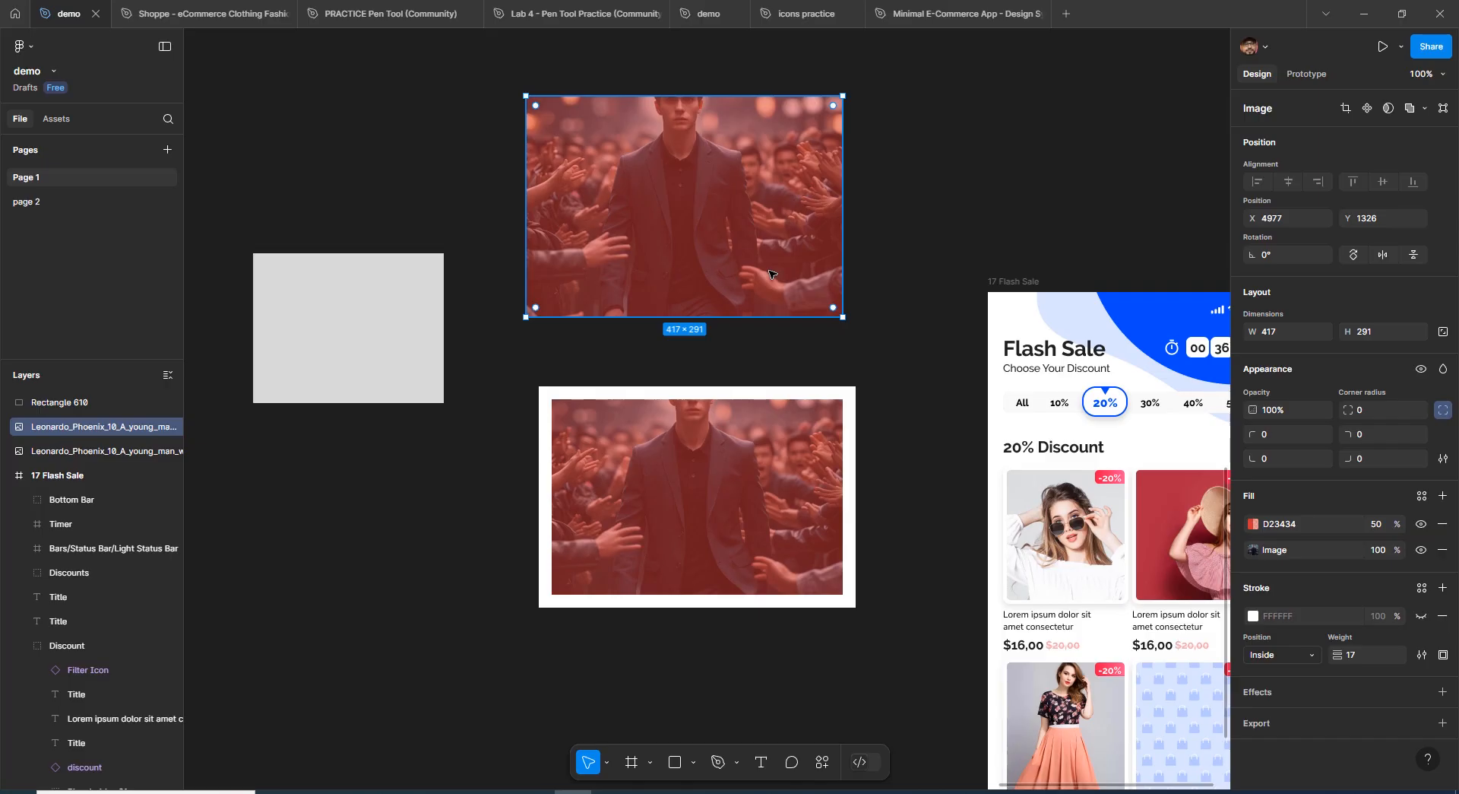
pyautogui.click(885, 398)
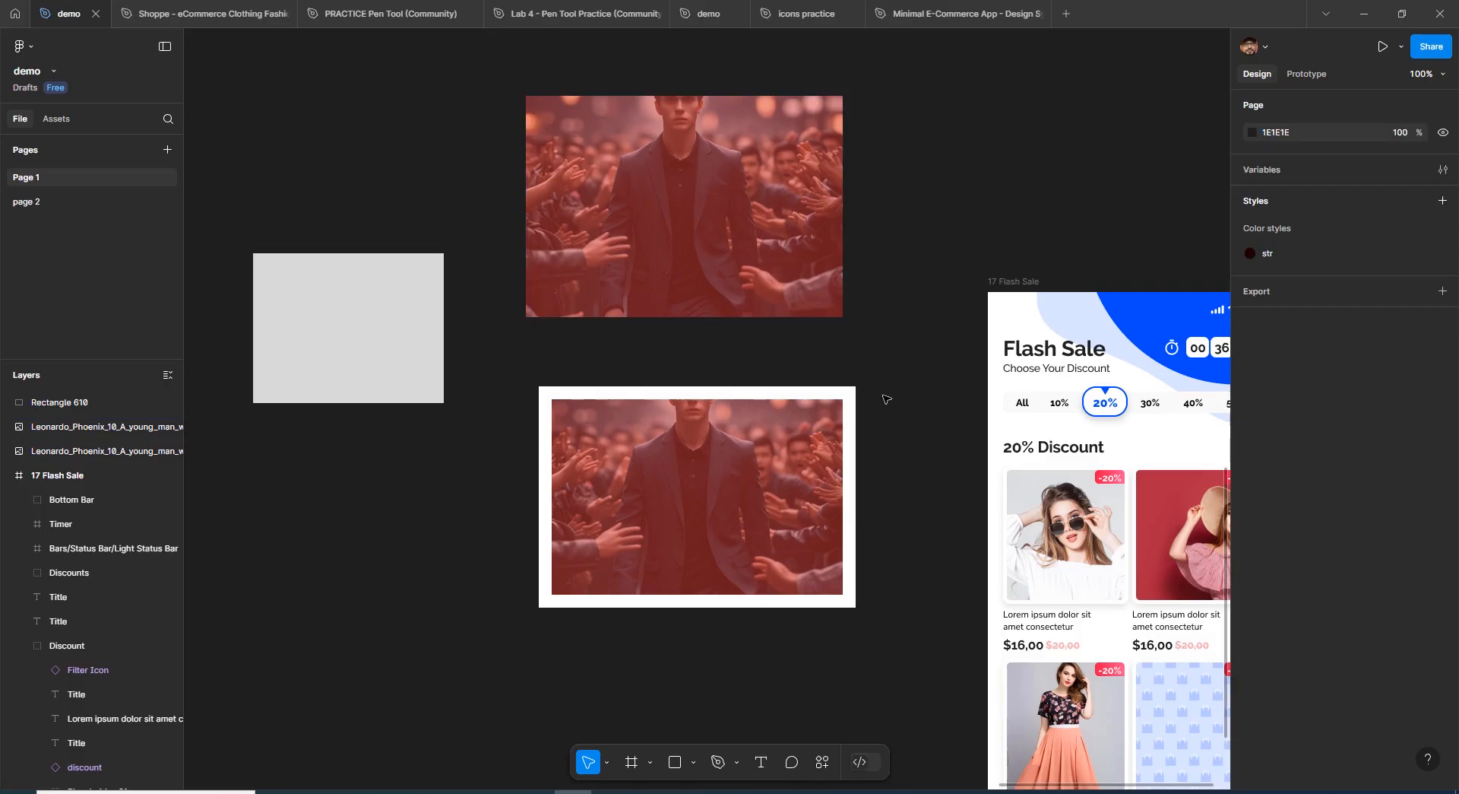